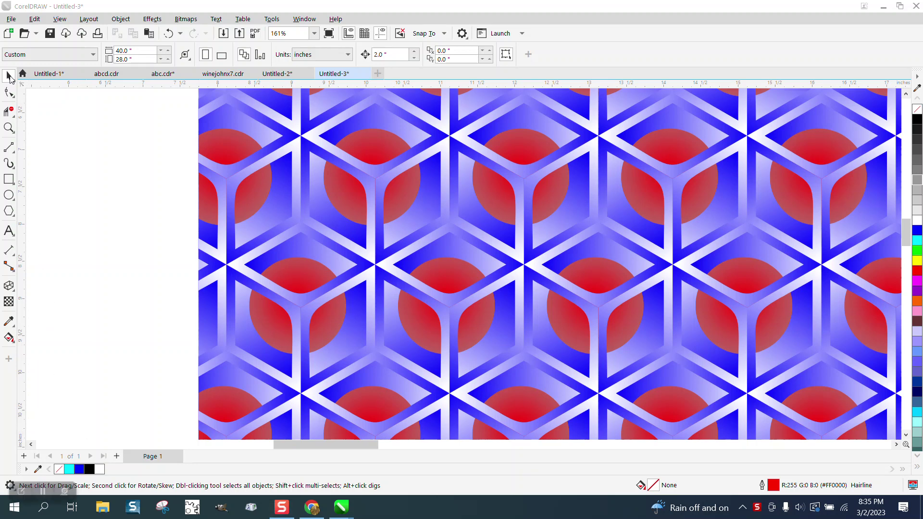
Step: Shift the tiled cube pattern off the page to the left and drag the gradient cube onto the page
scroll(126, 221, "down", 1)
scroll(200, 227, "down", 5)
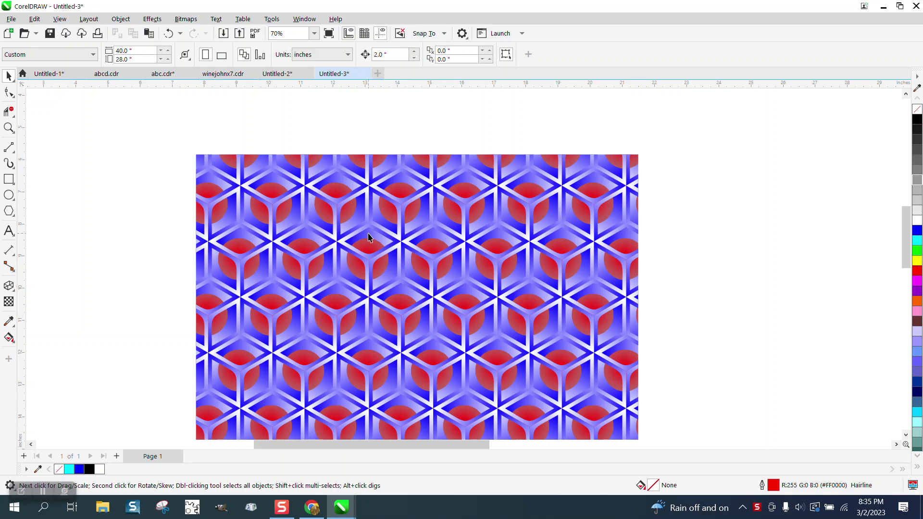
scroll(368, 236, "down", 1)
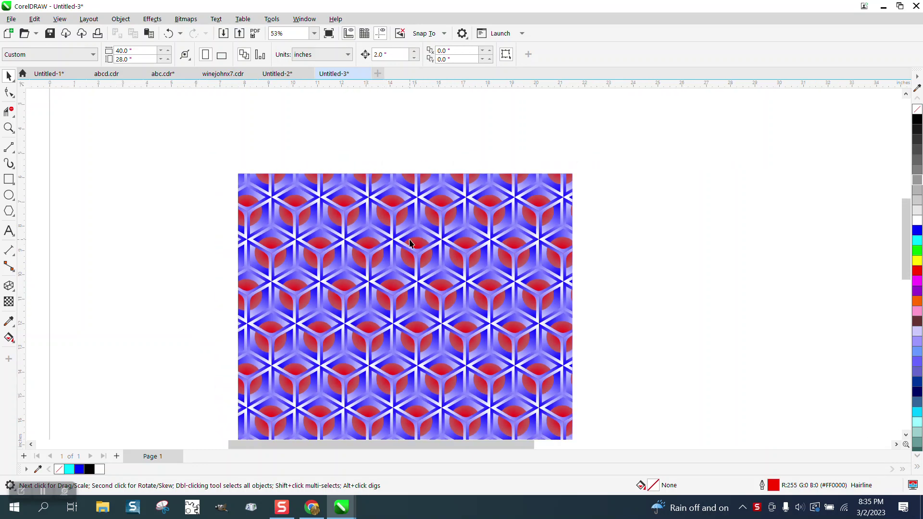
left_click_drag(417, 240, 339, 231)
scroll(339, 230, "down", 9)
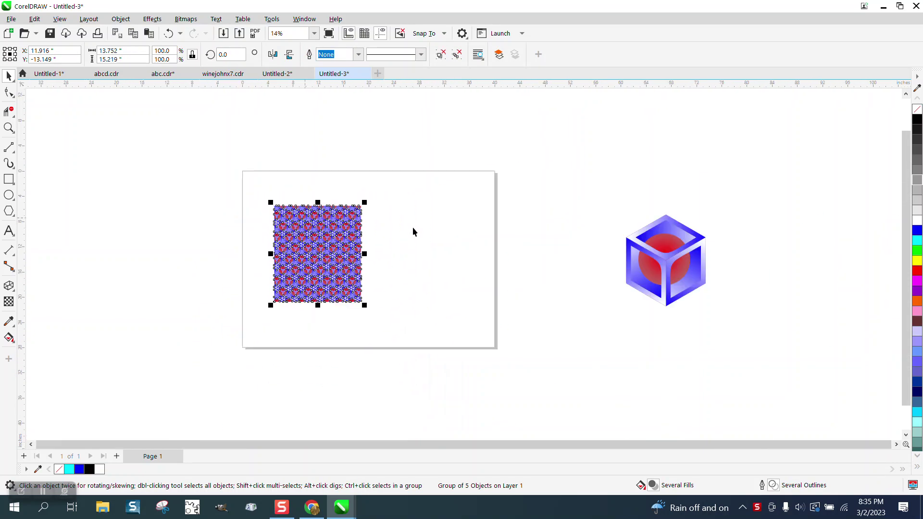
left_click_drag(581, 195, 733, 327)
left_click_drag(657, 265, 422, 256)
left_click_drag(346, 252, 177, 244)
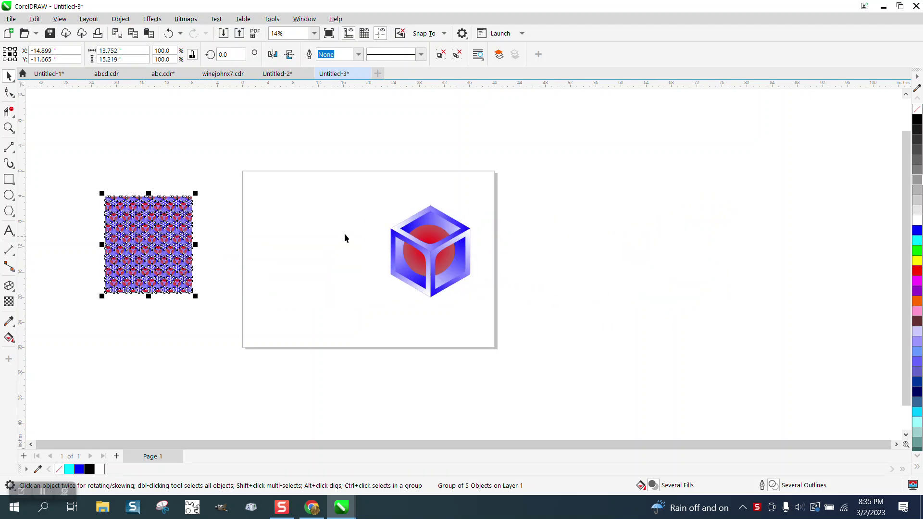
Step: Zoom in on the cube, then zoom back out to view the whole page
left_click_drag(351, 197, 314, 246)
left_click(9, 128)
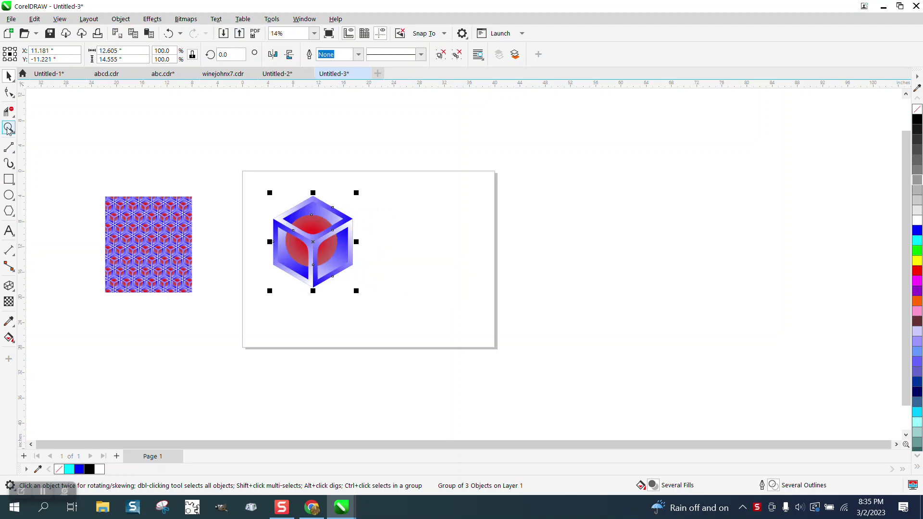
left_click(333, 231)
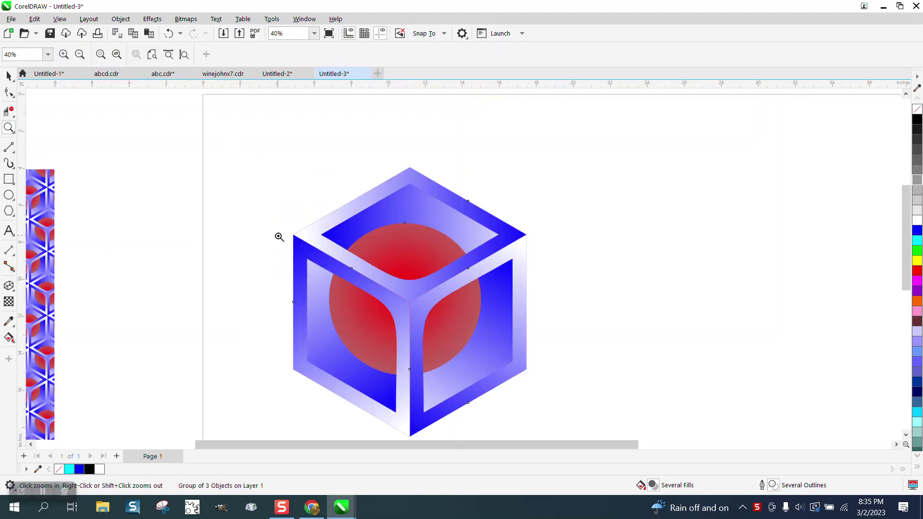
right_click(350, 216)
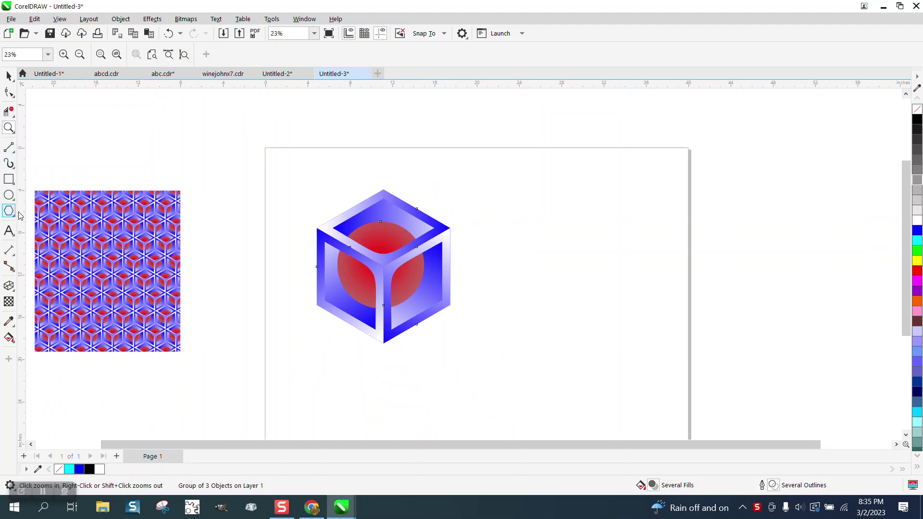
Step: Move the cube group toward the page's top-left corner
left_click(8, 76)
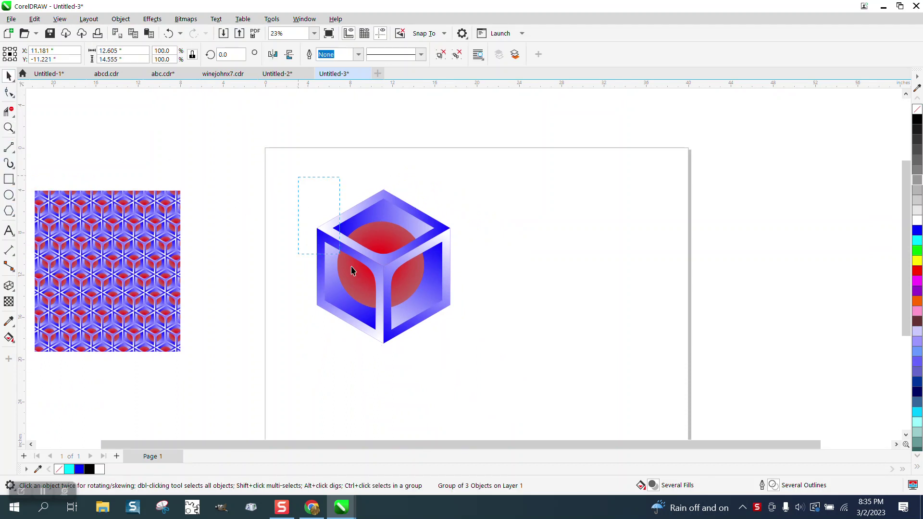
left_click(385, 265)
left_click_drag(385, 265, 306, 224)
Step: Draw a hexagon and place an overlapping copy straight below it
left_click(15, 217)
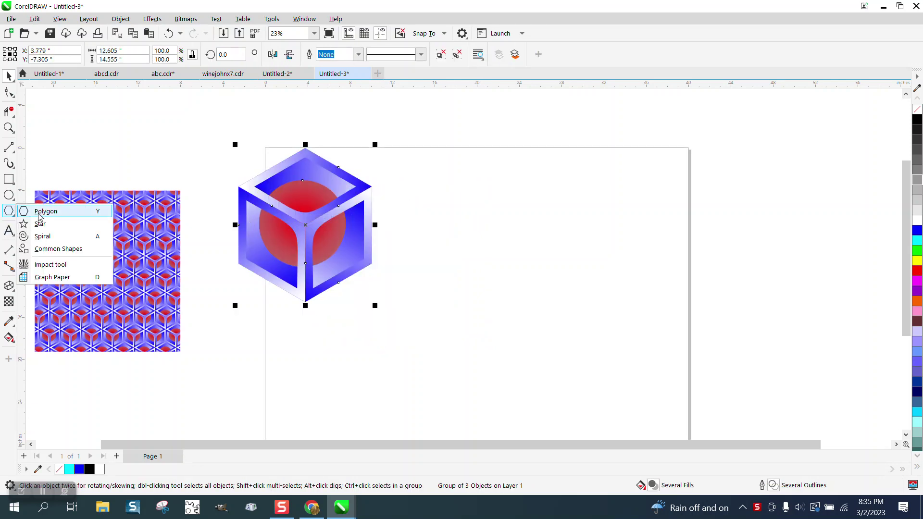
left_click(41, 211)
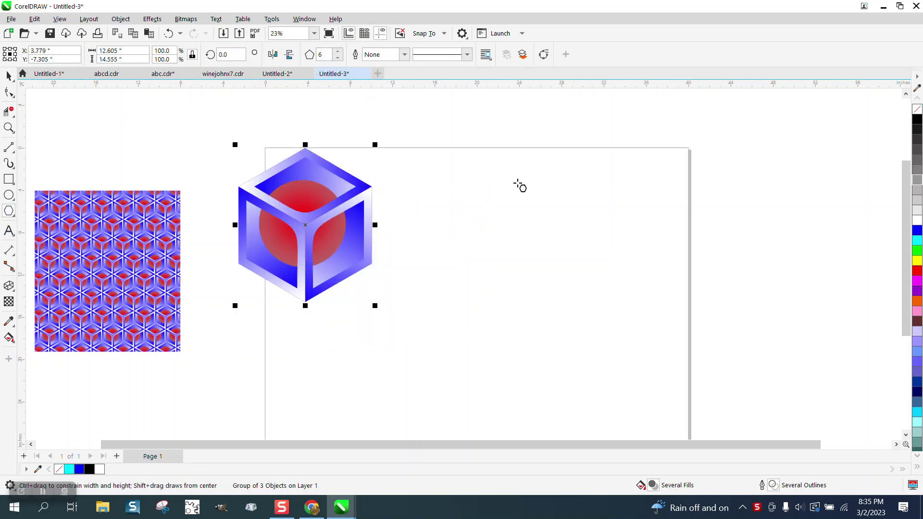
left_click_drag(562, 208, 479, 350)
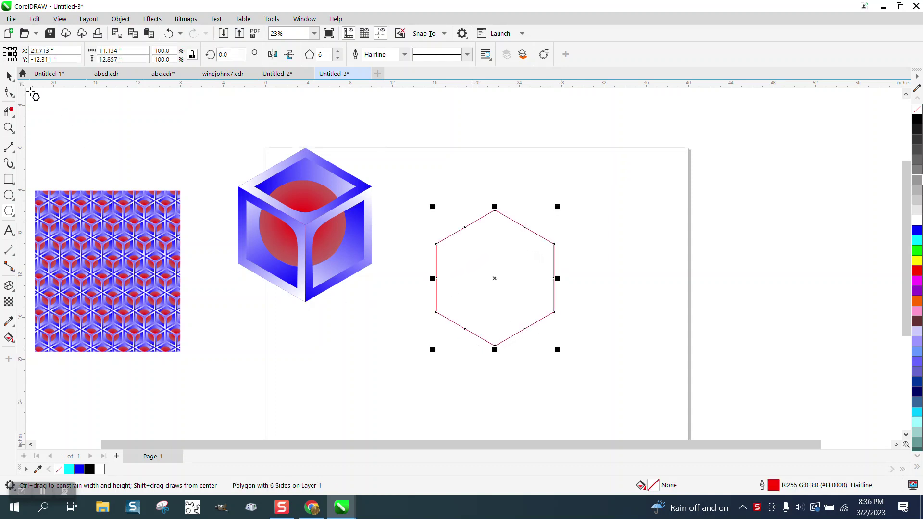
left_click(9, 76)
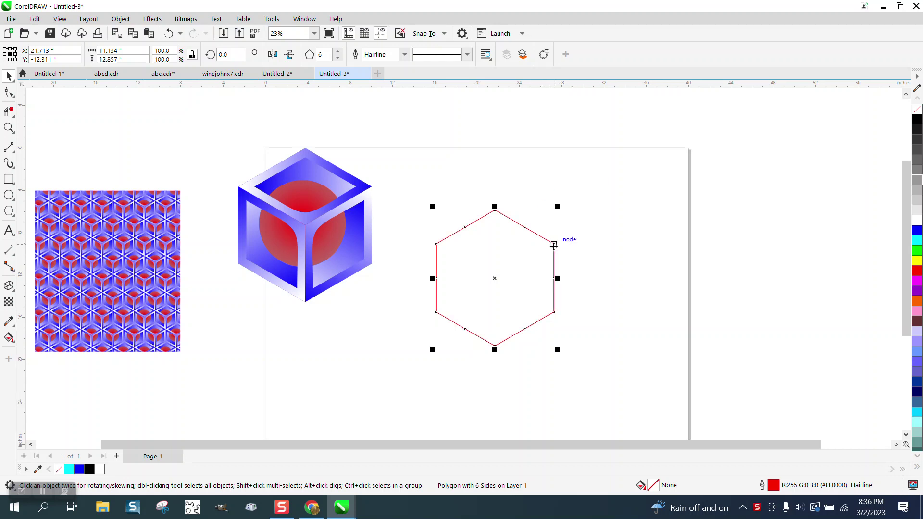
left_click_drag(554, 245, 555, 312)
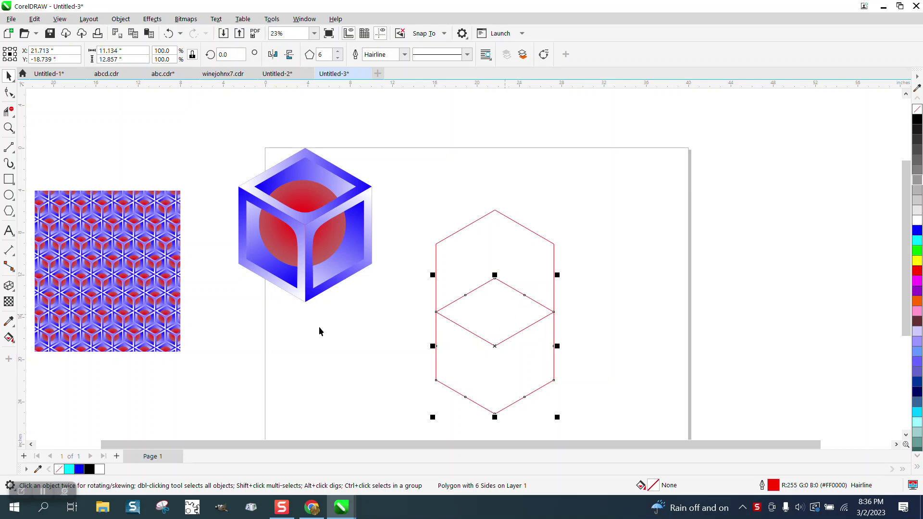
left_click(9, 339)
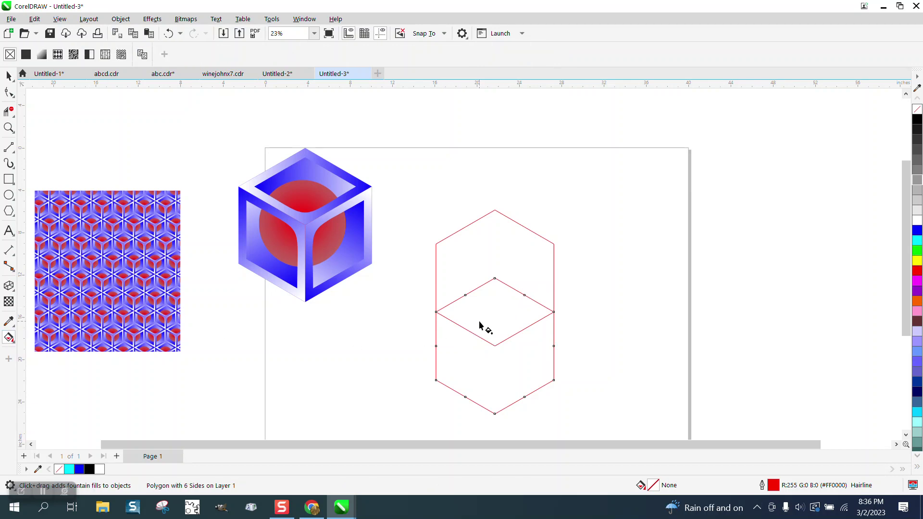
Step: Smart Fill the diamond where the hexagons overlap and nudge it right
left_click(13, 343)
left_click(50, 351)
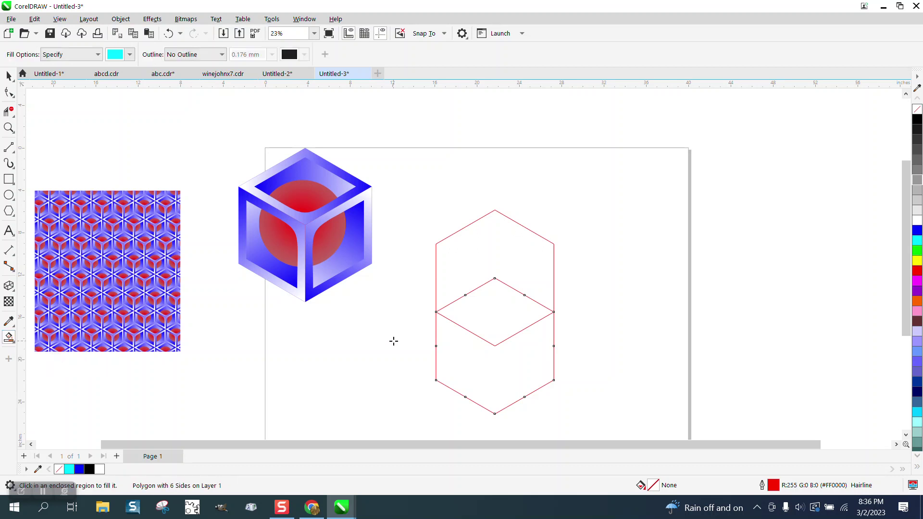
left_click(490, 324)
key("shift+Right")
key("shift+Right")
key("shift+Right")
key("shift+Right")
key("shift+Right")
key("shift+Right")
key("shift+Right")
key("shift+Right")
key("shift+Right")
key("shift+Right")
key("shift+Right")
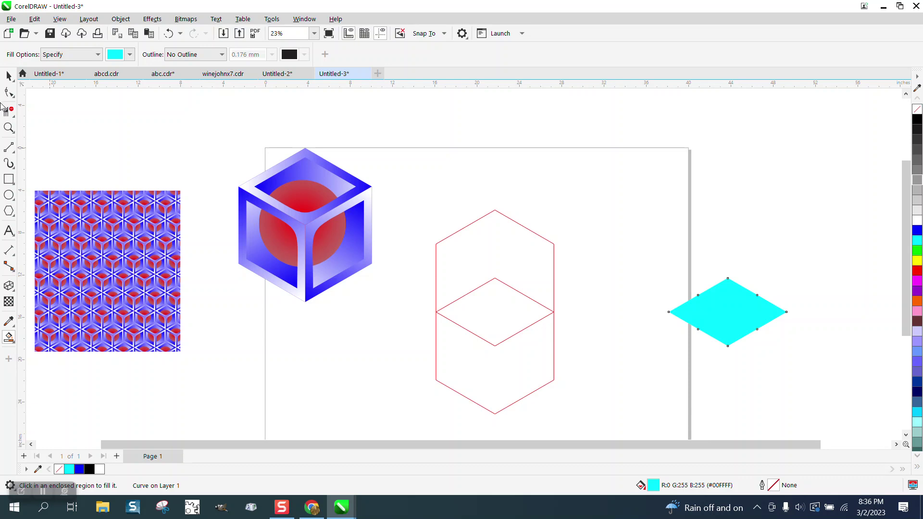
Step: Delete both hexagon outlines, centre the diamond on the page, and fill it blue
left_click(8, 75)
left_click_drag(432, 173, 630, 411)
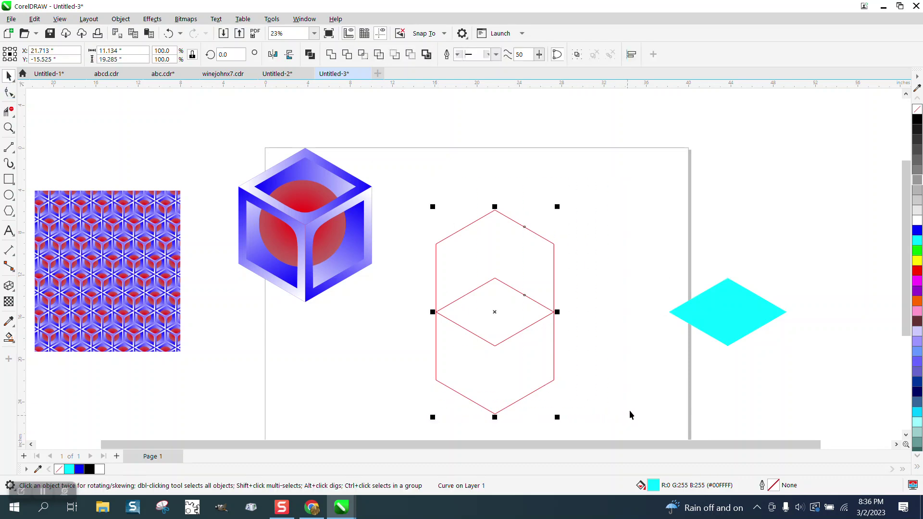
key("Delete")
left_click(724, 315)
key("p")
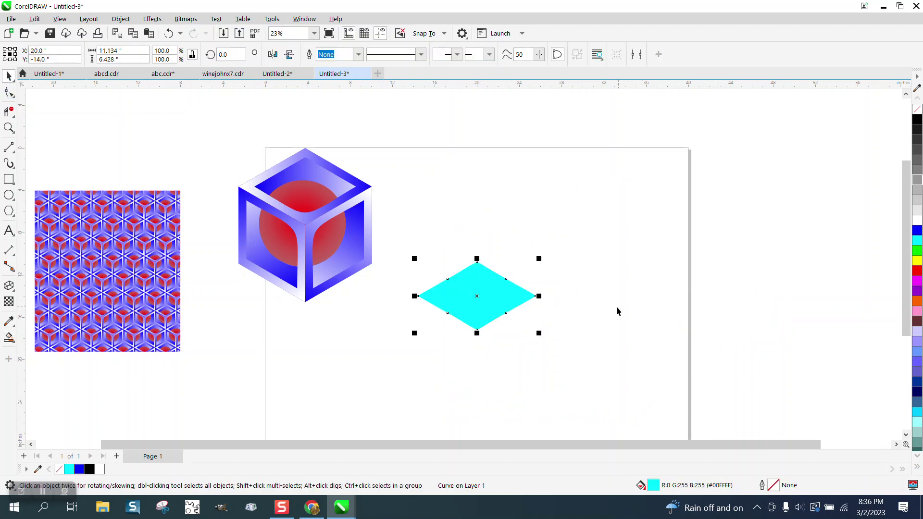
left_click(917, 231)
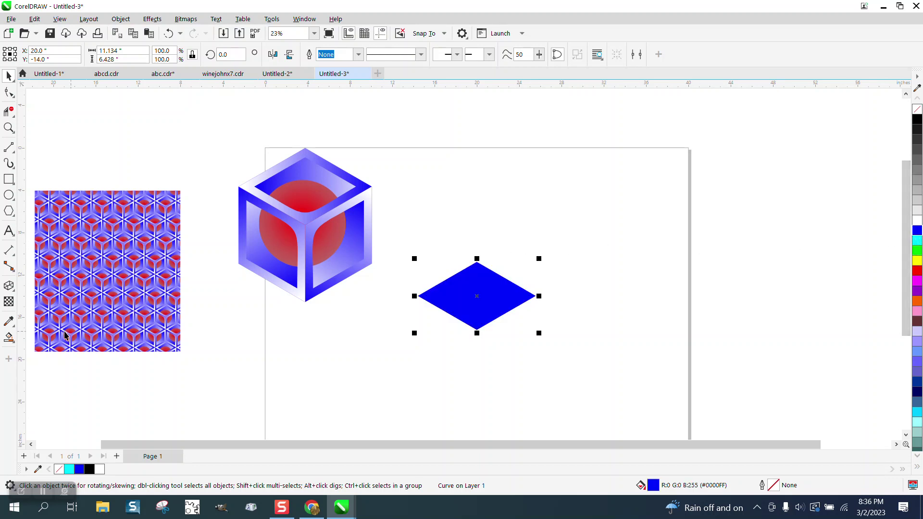
Step: Apply a left-to-right blue-to-pale fountain fill to the diamond, shifting its midpoint slightly right
left_click(18, 343)
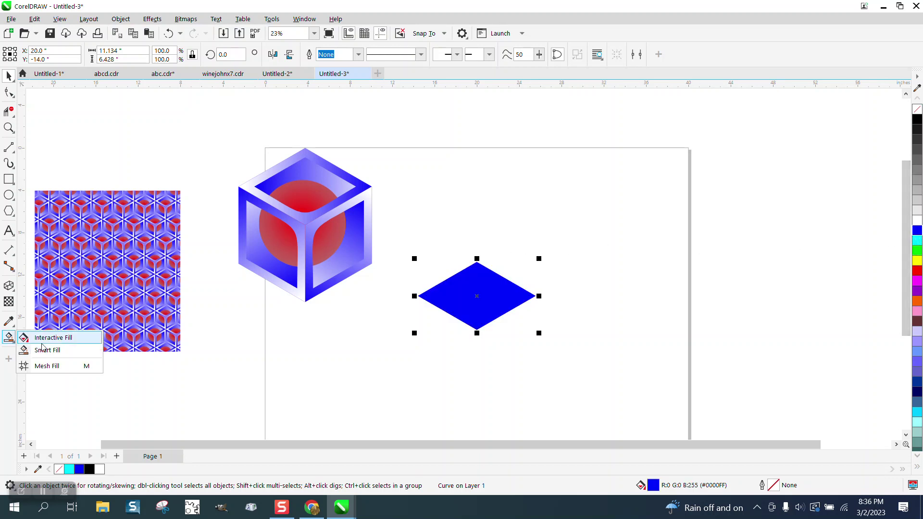
left_click(42, 339)
left_click_drag(431, 295, 552, 295)
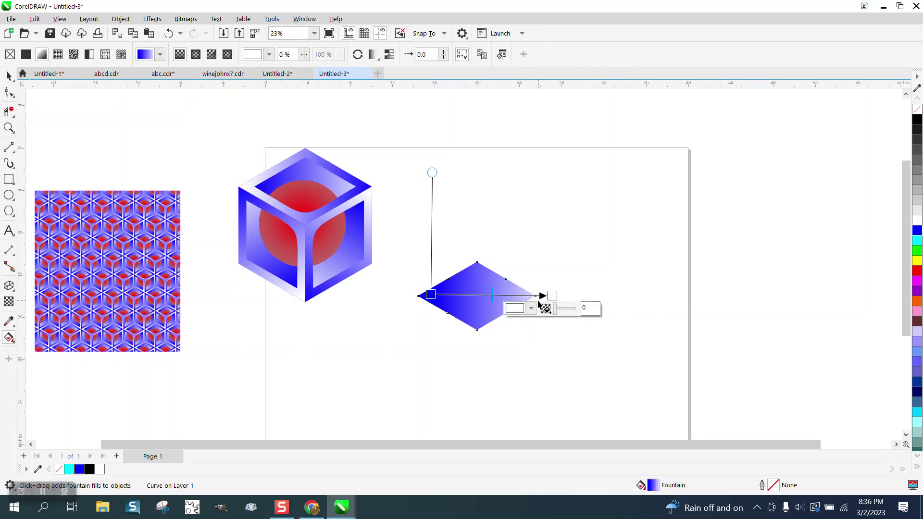
mouse_move(493, 295)
left_mouse_down()
mouse_move(501, 295)
mouse_move(490, 295)
left_mouse_up()
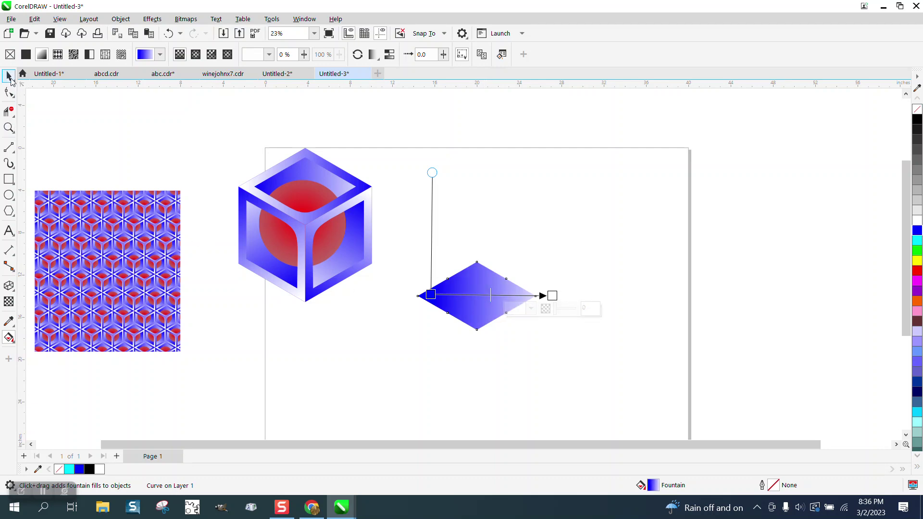
left_click(8, 76)
left_click(495, 212)
left_click(496, 292)
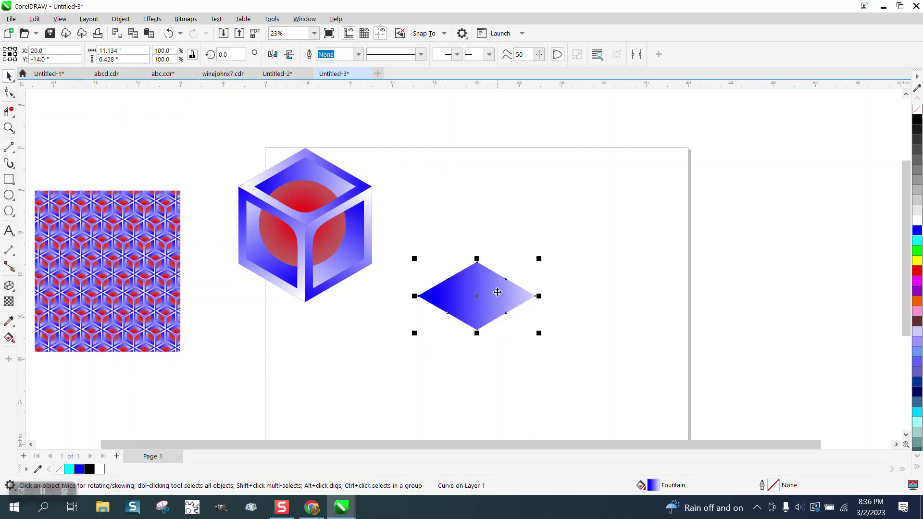
Step: Set the nudge distance to 13 and place a duplicate diamond to the right
left_click(265, 106)
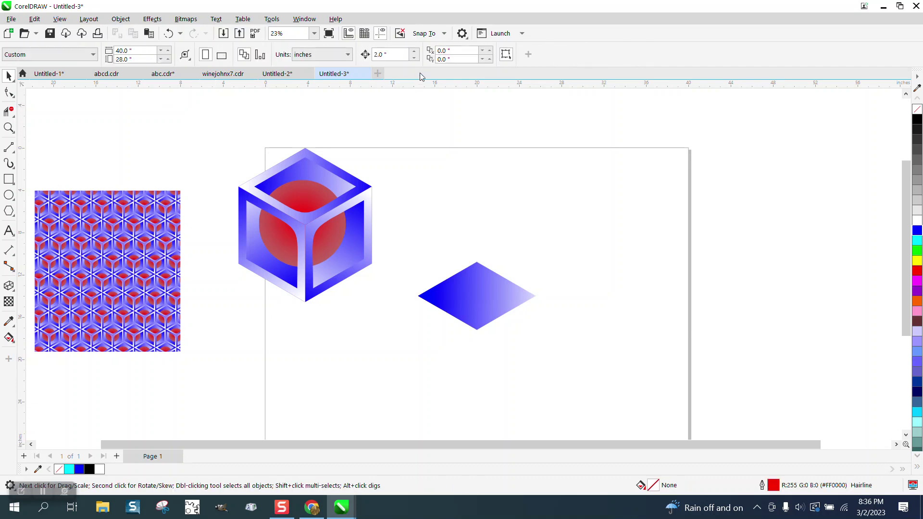
double_click(405, 57)
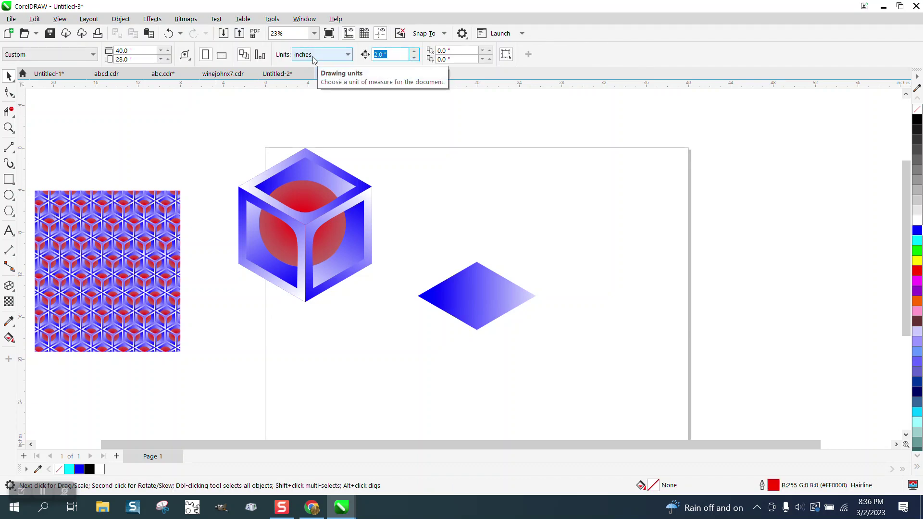
type("13")
left_click(472, 283)
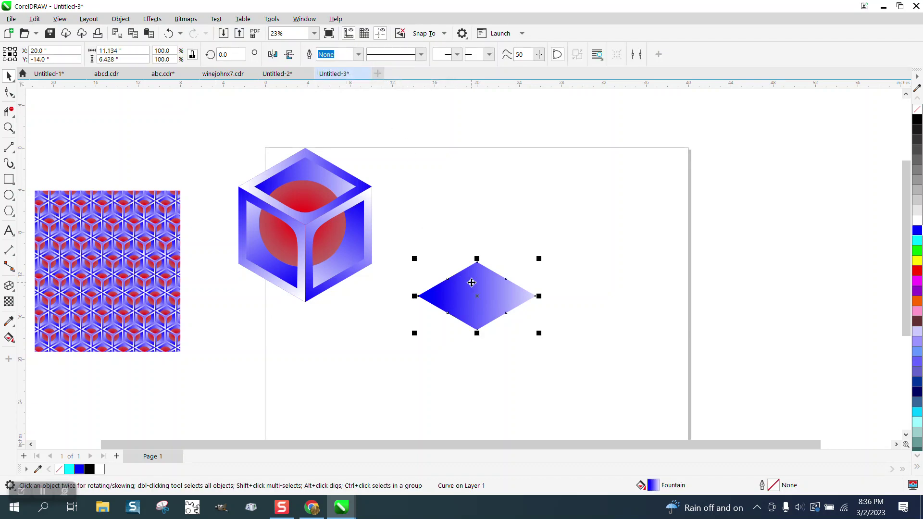
key("KP_Add")
key("Right")
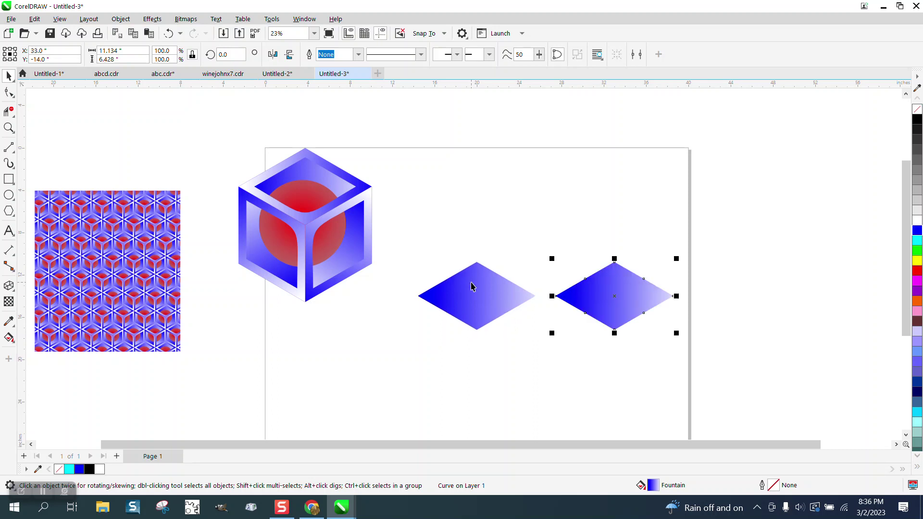
key("Right")
Step: Move the original diamond's rotation centre to its bottom point
left_click(476, 295)
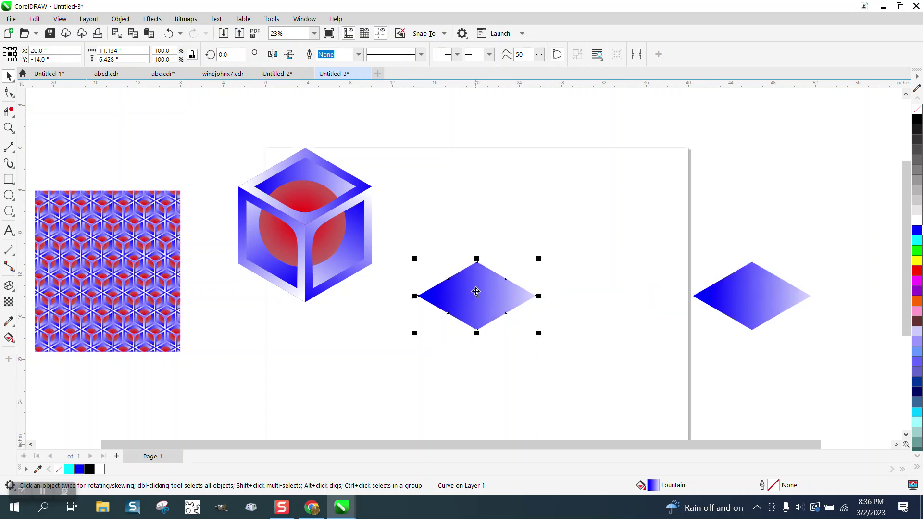
left_click(477, 294)
left_click_drag(477, 296, 477, 331)
Step: Rotate the diamond 240 degrees and add a 120-degree rotated copy as the left face
left_click(231, 54)
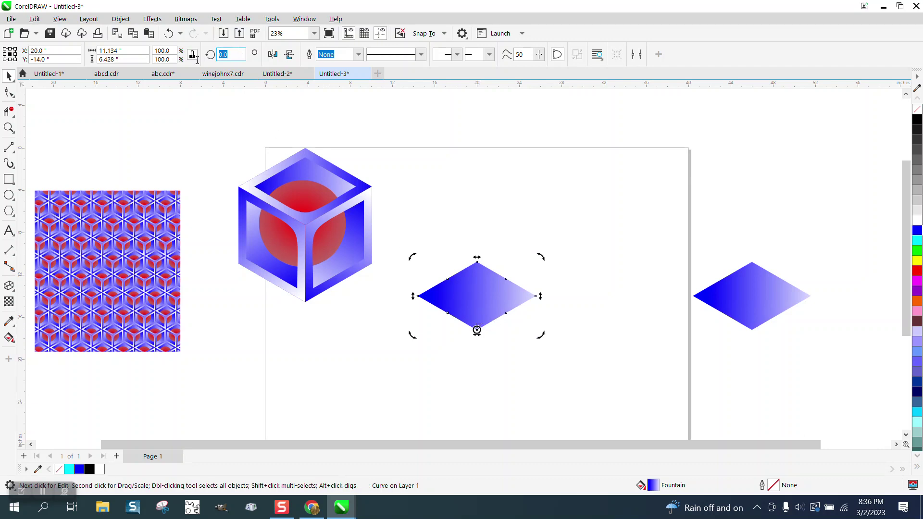
type("240")
key("Return")
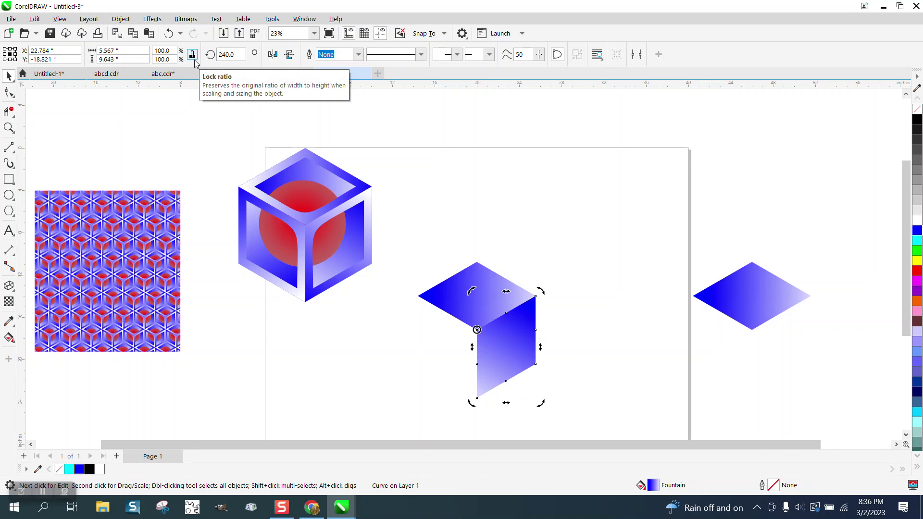
key("ctrl+r")
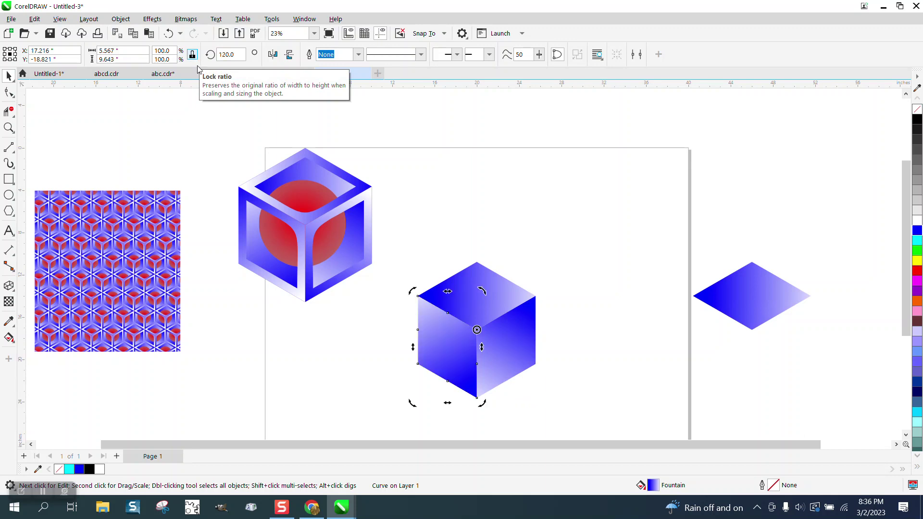
Step: Group the three cube faces and select the off-page gradient diamond
left_click_drag(404, 221, 585, 379)
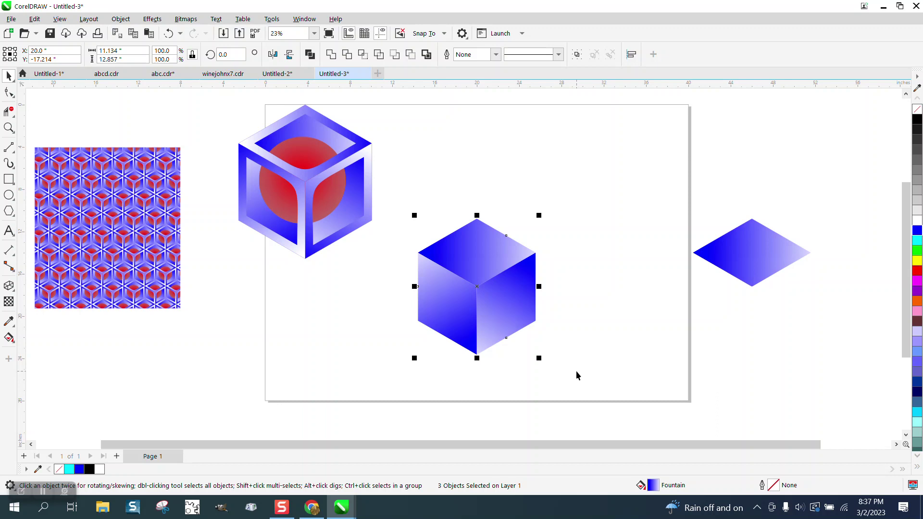
key("ctrl+g")
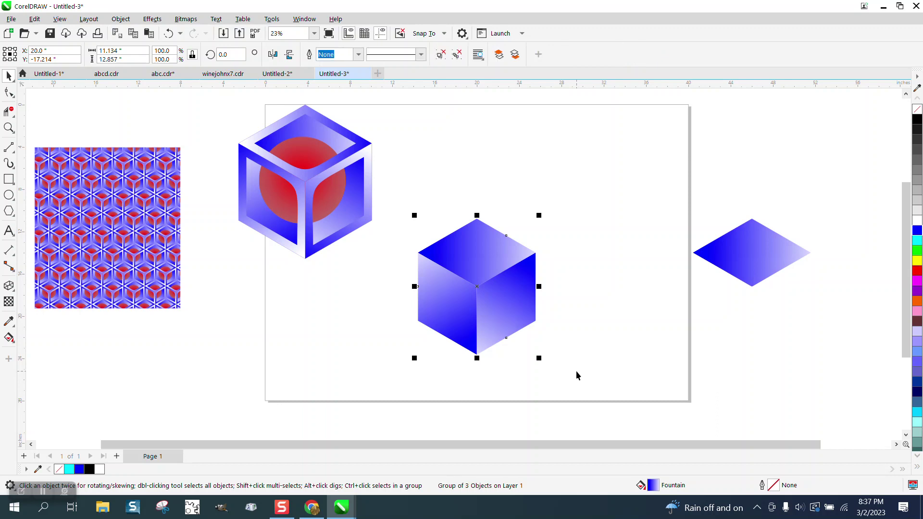
left_click(773, 246)
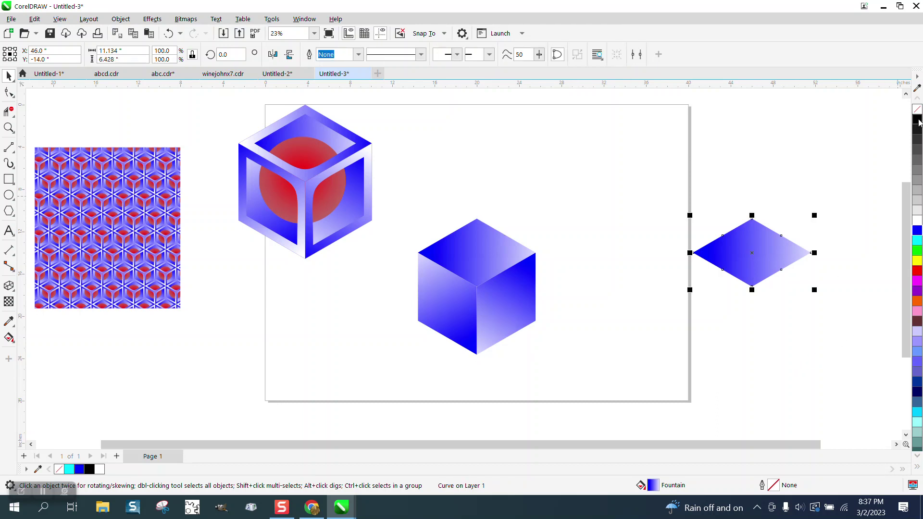
Step: Make the diamond a black unfilled outline with a 1-step, 0.75-inch mitered inside contour
left_click(917, 110)
right_click(917, 119)
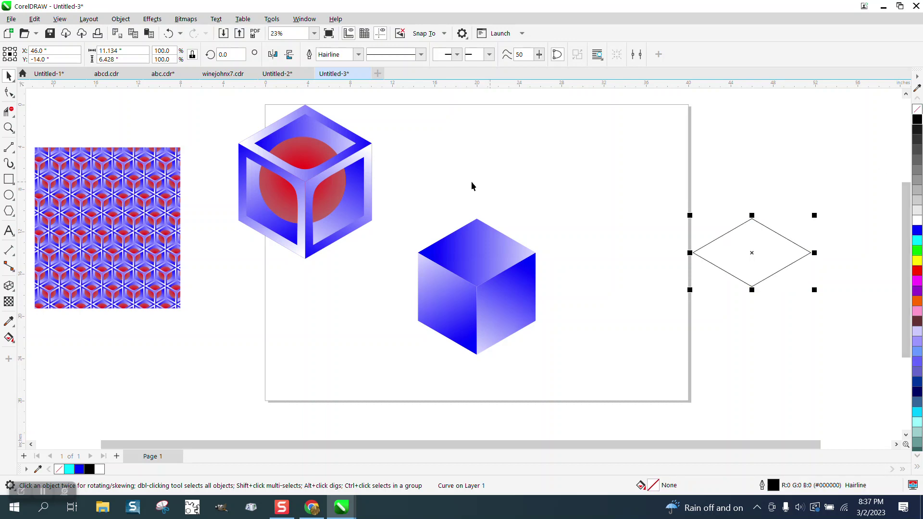
left_click(152, 19)
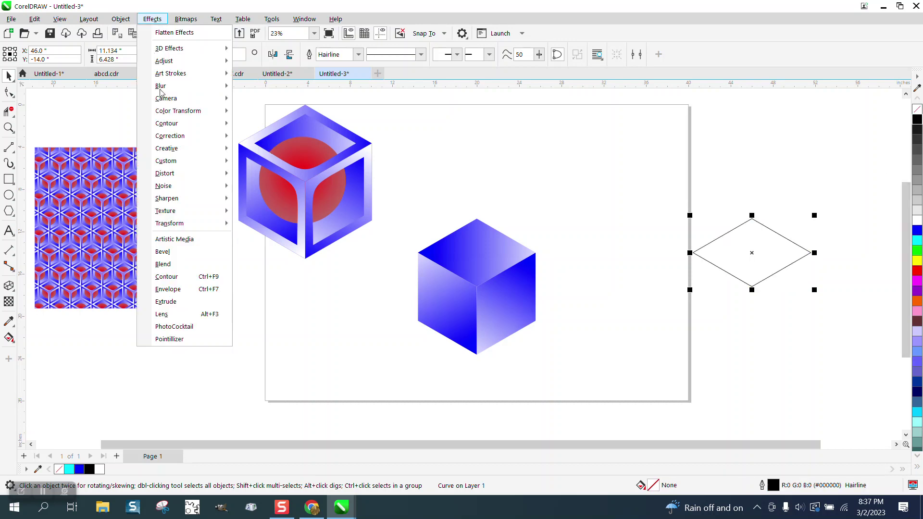
left_click(178, 276)
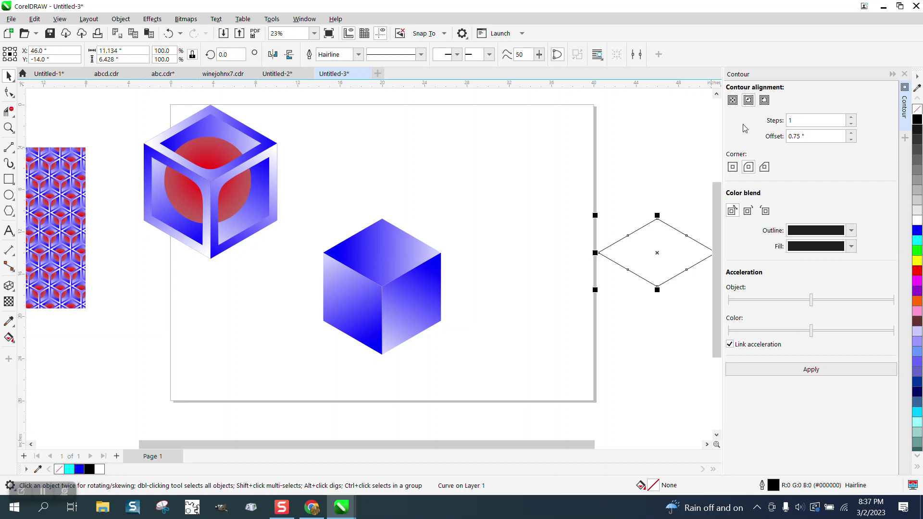
left_click(733, 167)
left_click(827, 372)
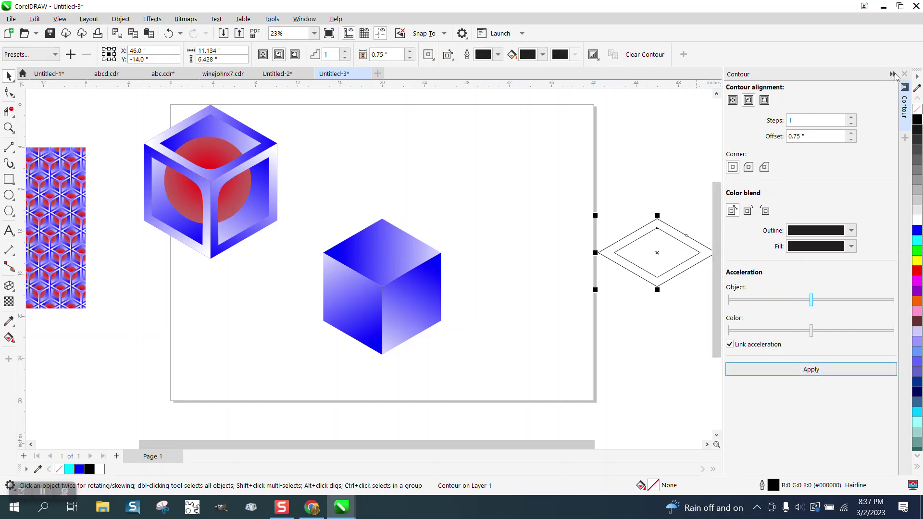
left_click(905, 74)
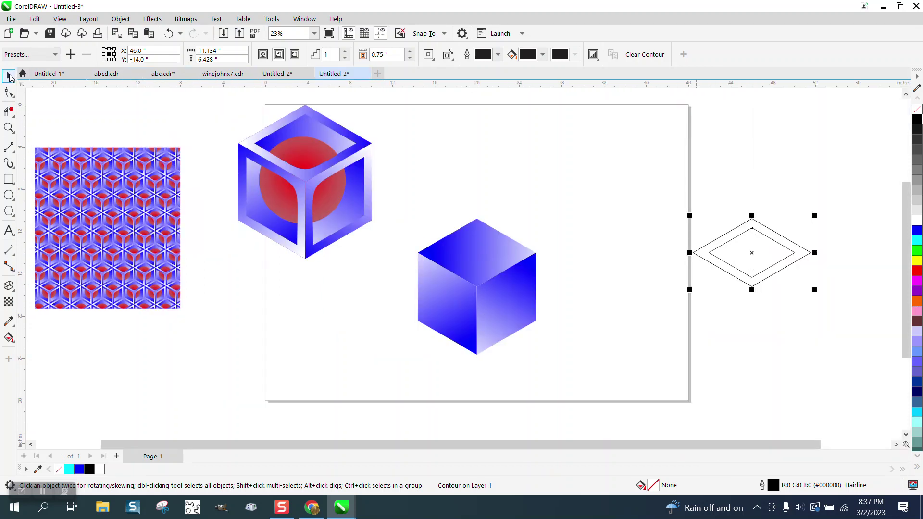
Step: Break the contour apart from the outer diamond
left_click_drag(685, 187, 850, 330)
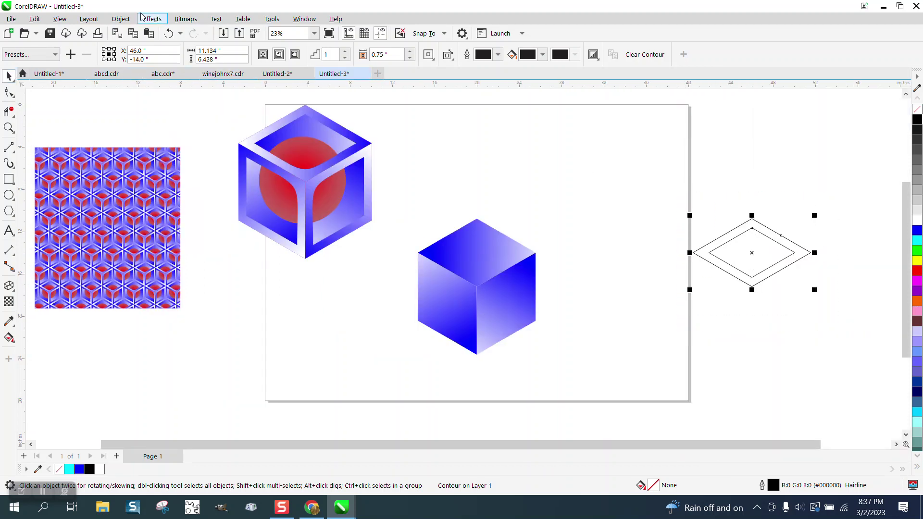
left_click(120, 20)
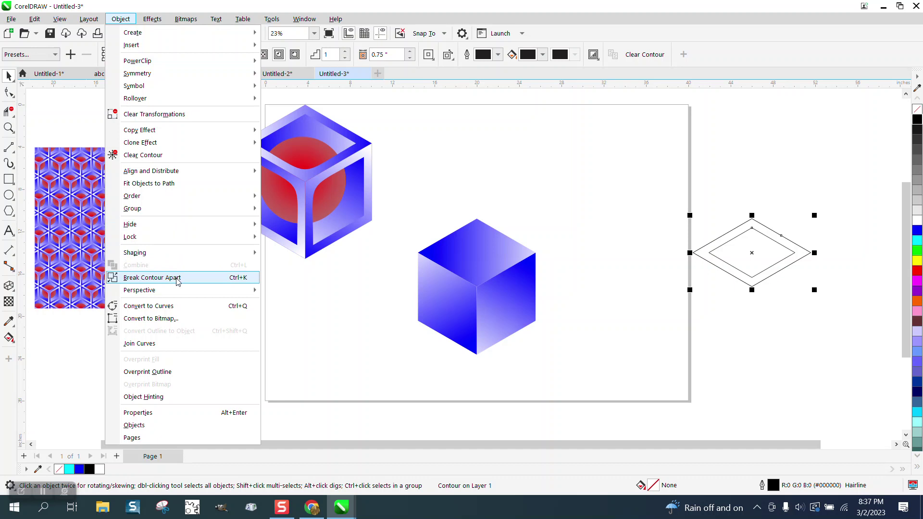
left_click(152, 277)
Step: Select the separated inner diamond for node editing with the Shape tool
left_click(515, 214)
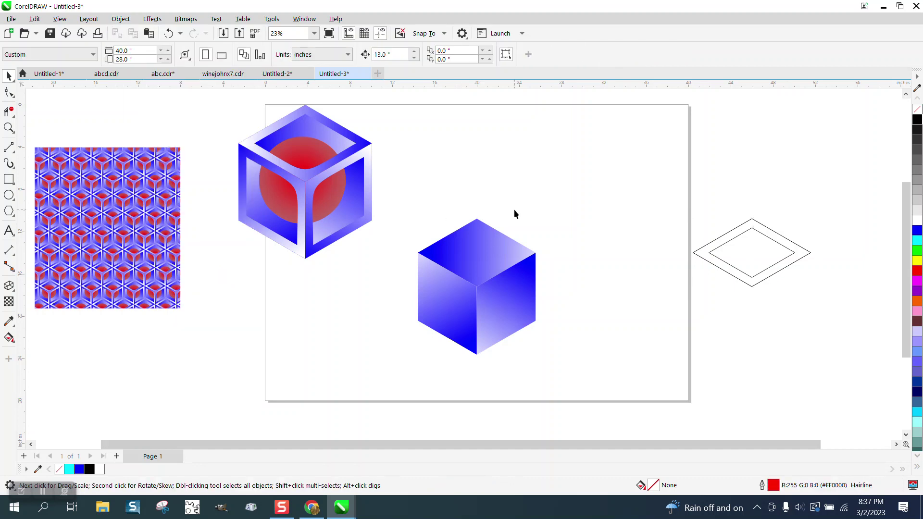
left_click(789, 252)
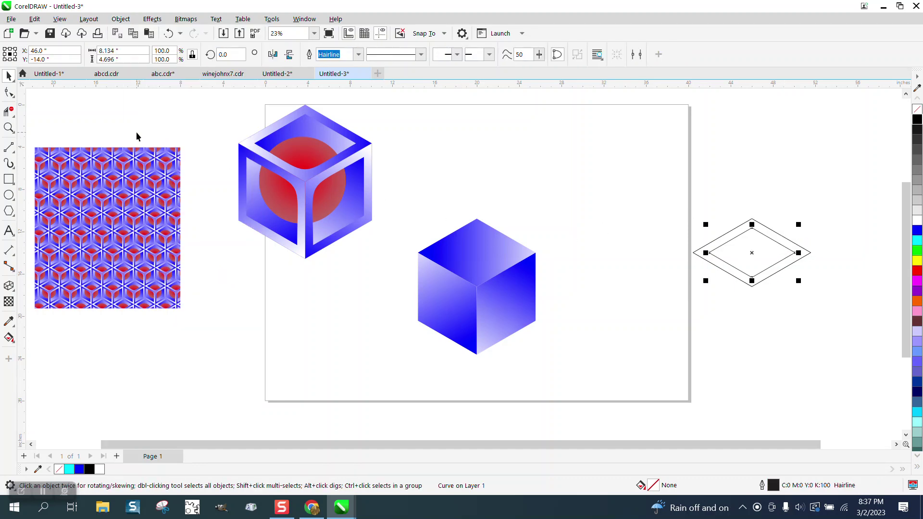
left_click(120, 19)
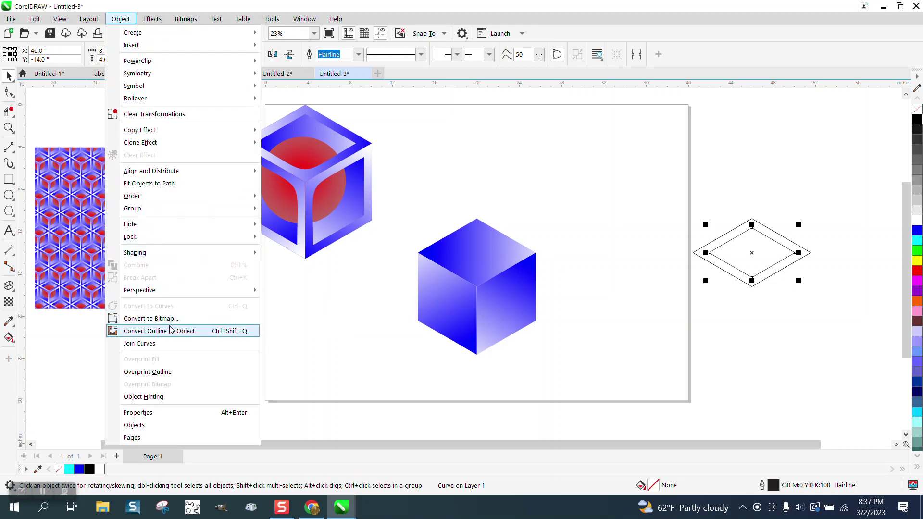
left_click(312, 325)
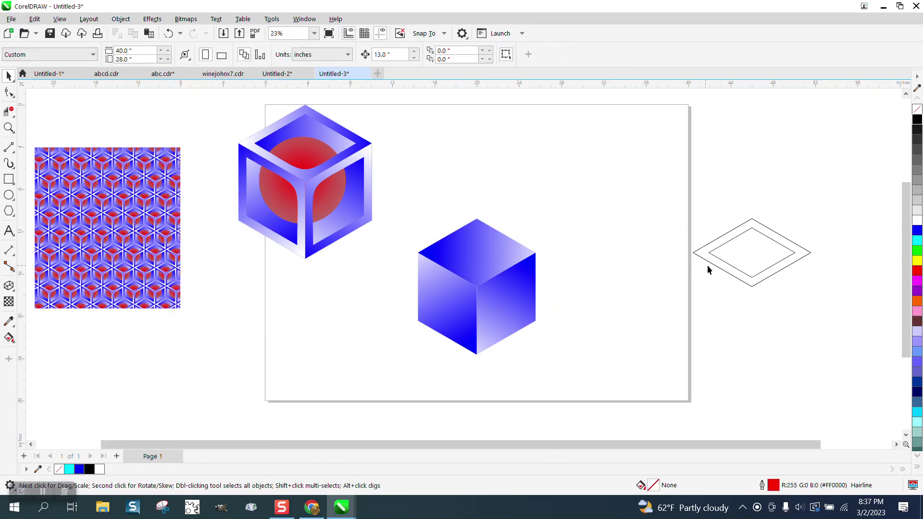
left_click(777, 248)
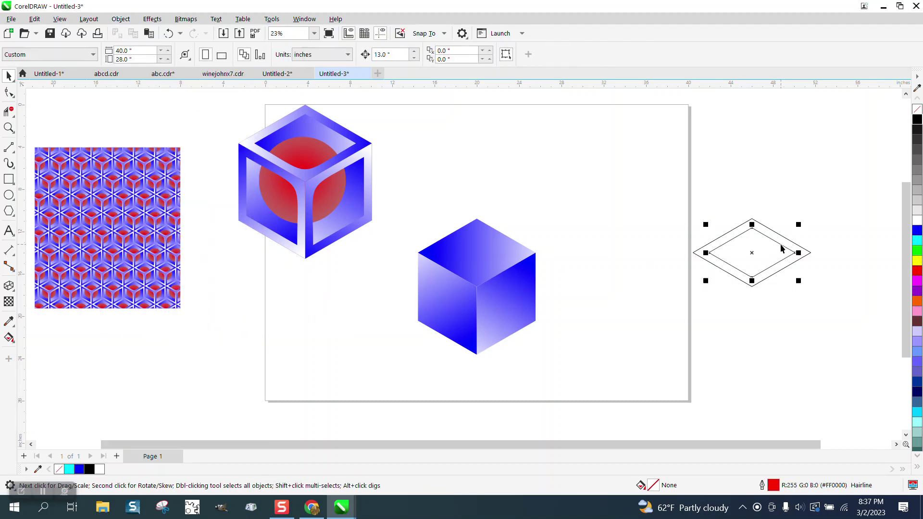
left_click(119, 22)
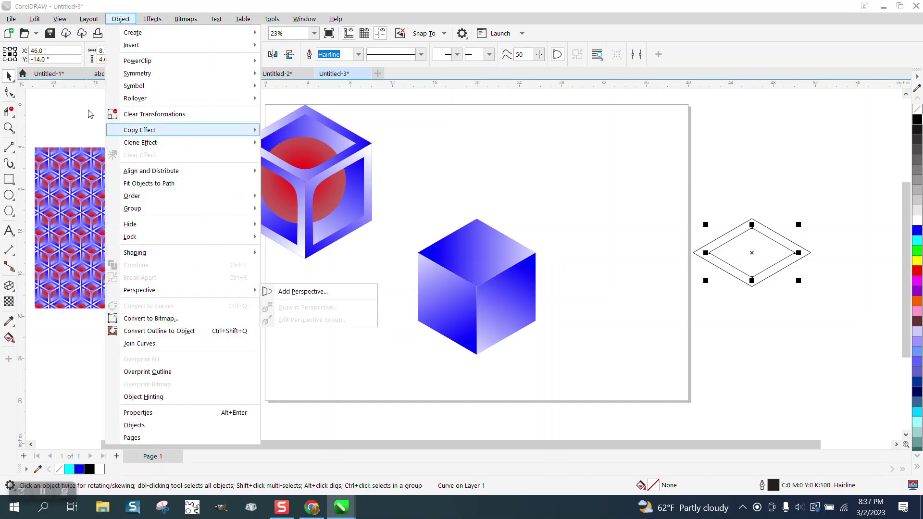
left_click(10, 91)
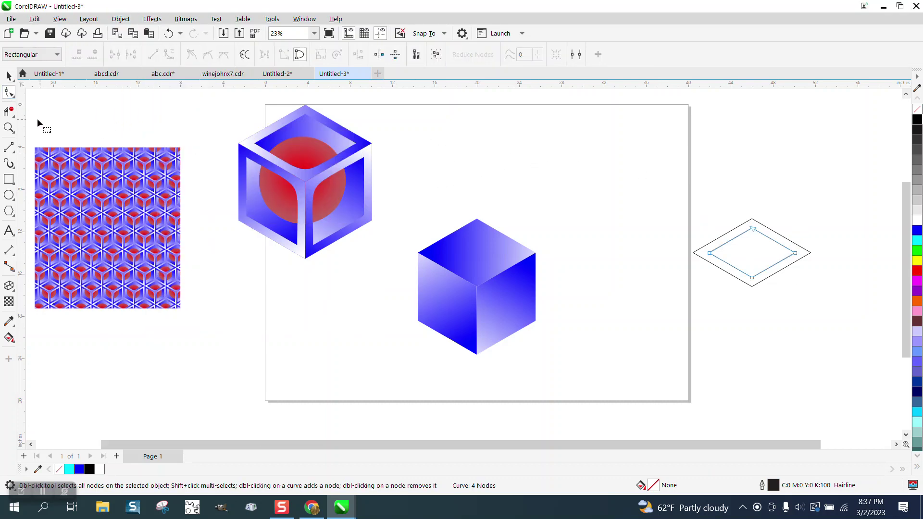
Step: Convert the inner diamond's left, right and bottom nodes to curves, then delete the bottom node
left_click(9, 126)
left_click_drag(674, 198, 854, 325)
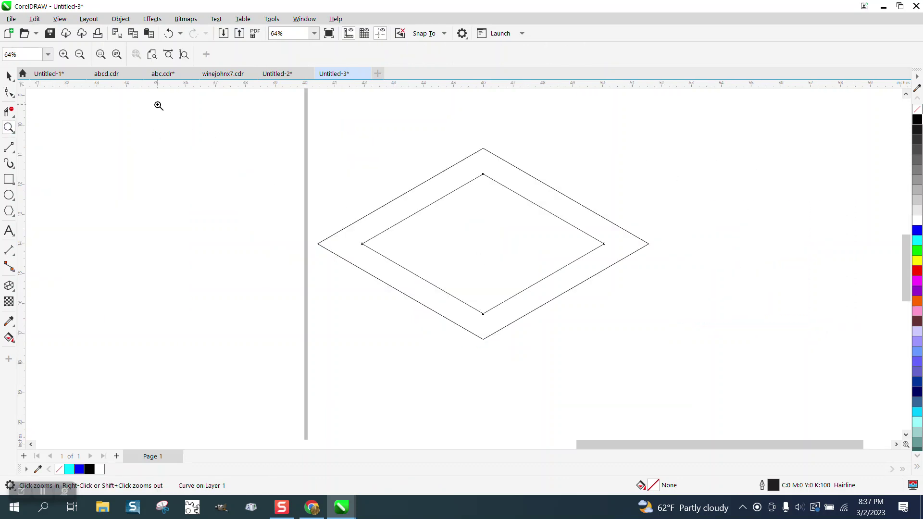
left_click(14, 96)
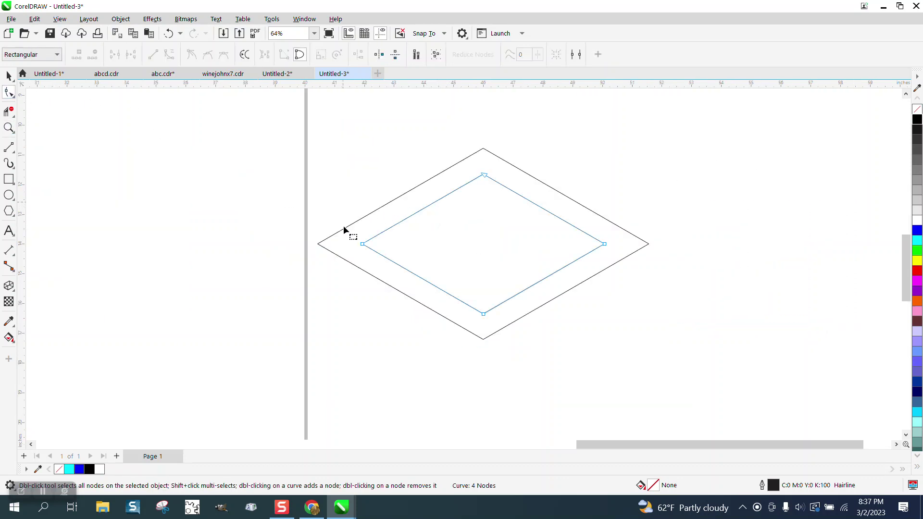
left_click_drag(610, 318, 626, 329)
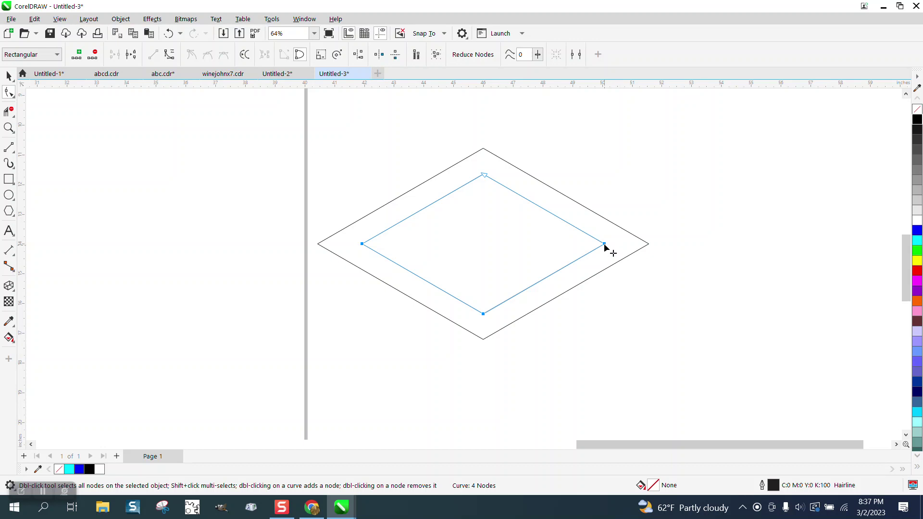
right_click(605, 247)
left_click(554, 318)
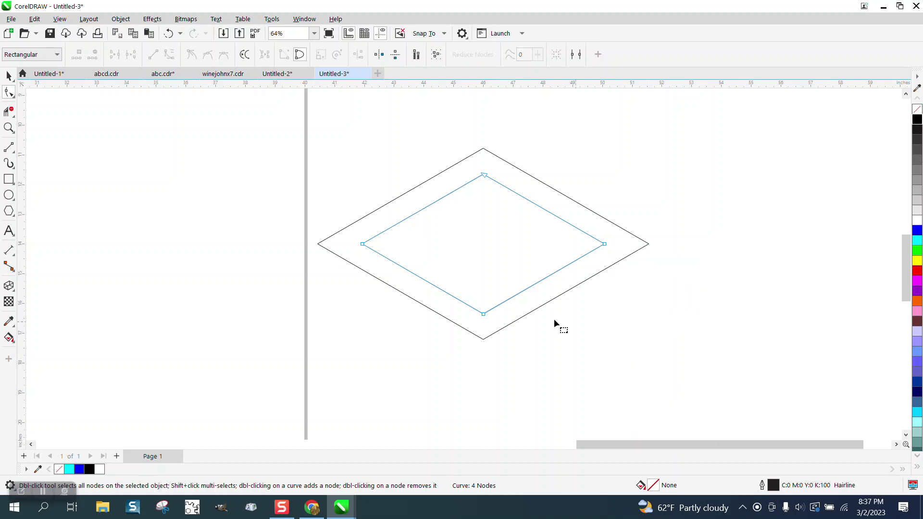
left_click(483, 315)
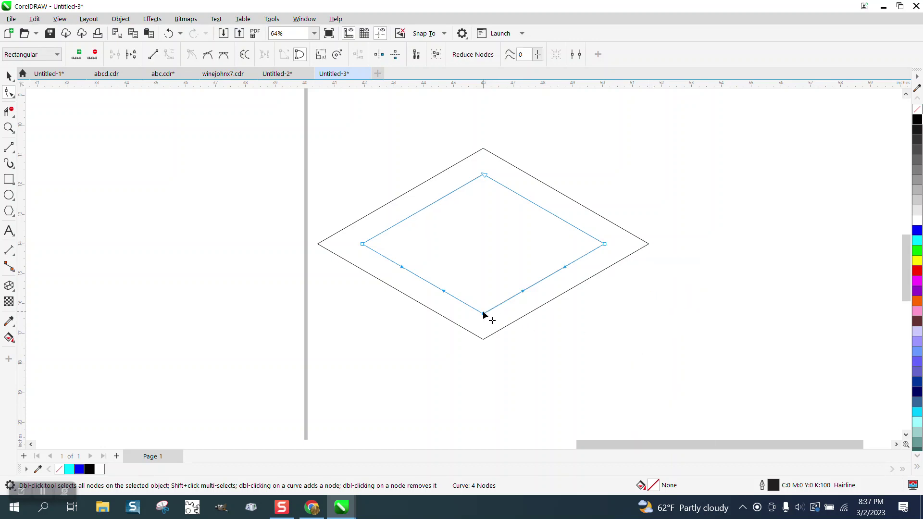
key("Delete")
scroll(509, 264, "down", 1)
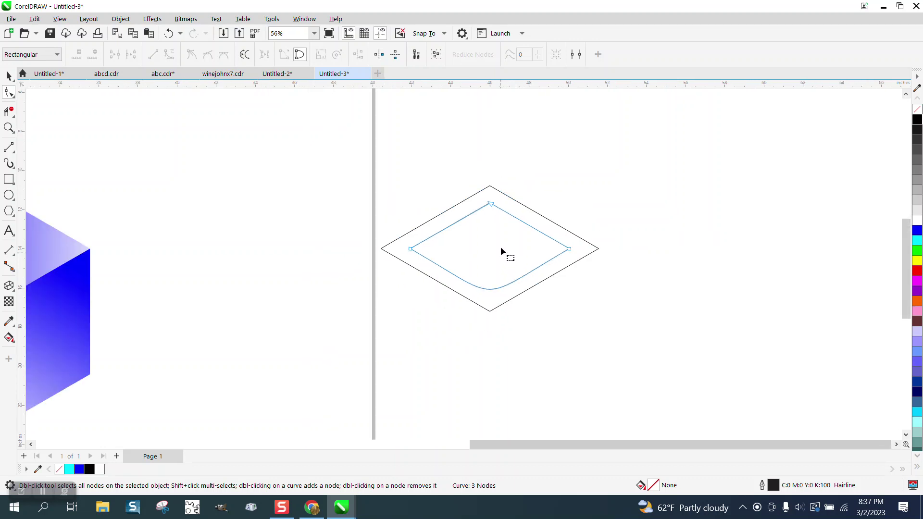
left_click(9, 339)
Step: Smart Fill the ring between the diamonds, move it beside the cube, and colour it blue
left_click(16, 350)
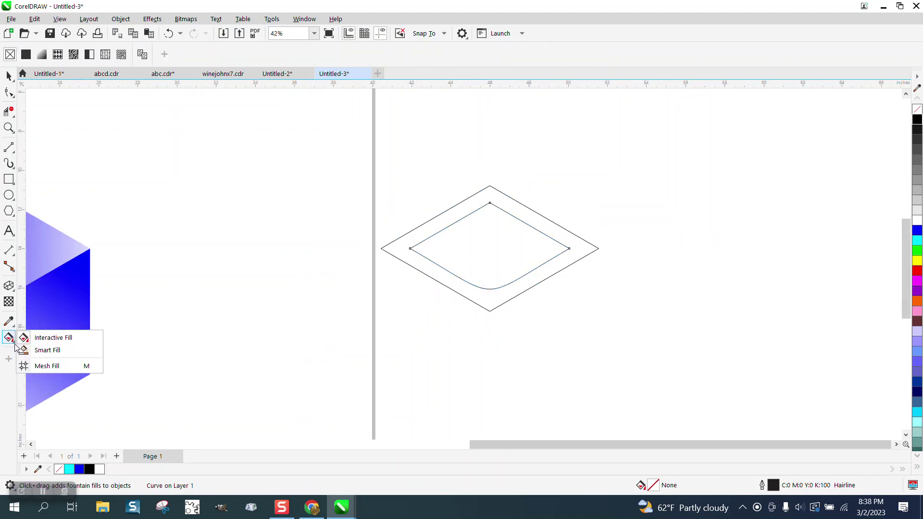
left_click(43, 351)
left_click(490, 307)
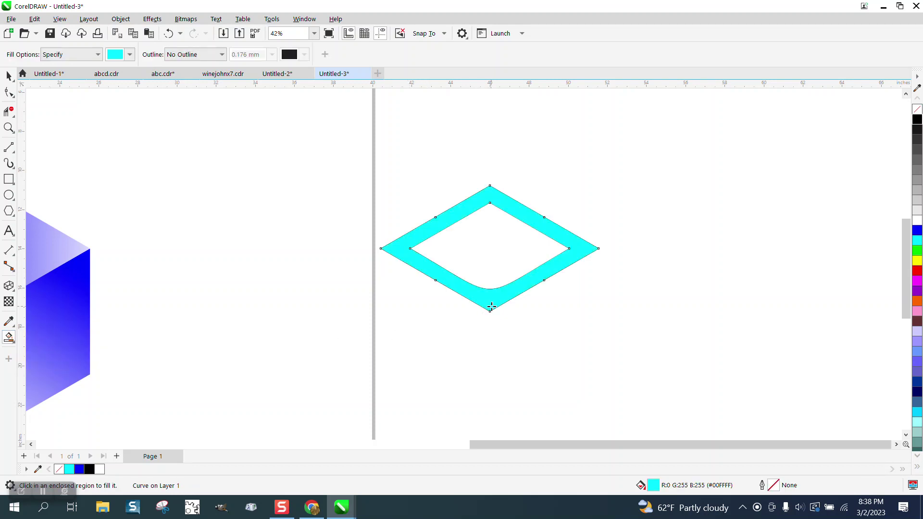
scroll(525, 293, "down", 3)
key("Left")
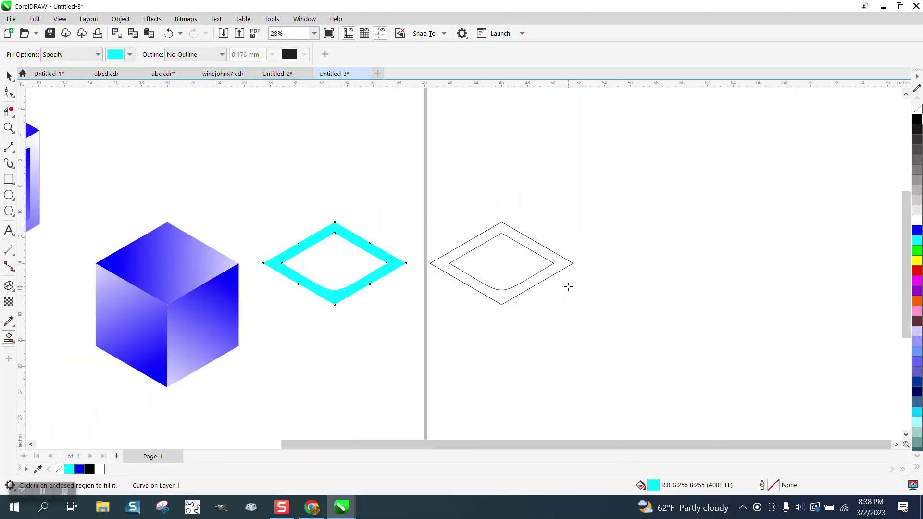
left_click(918, 230)
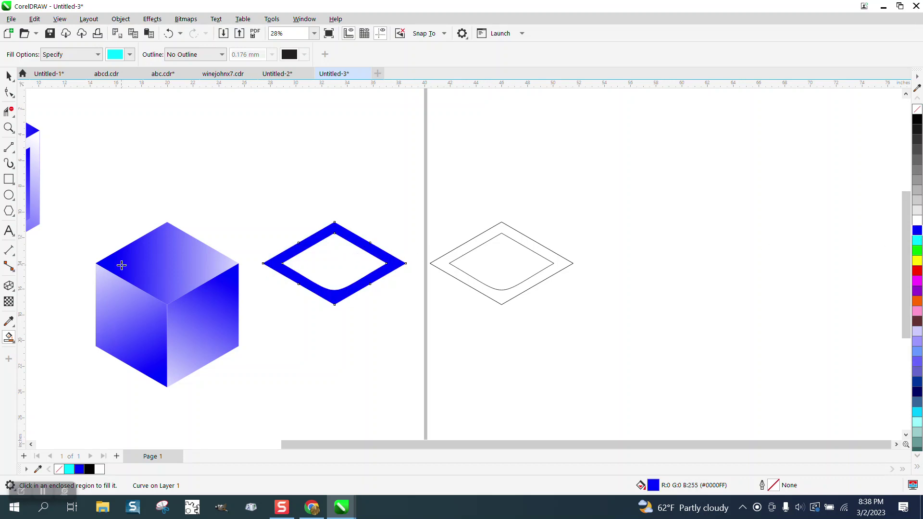
Step: Give the ring a right-to-left fading blue fountain fill and deselect it
left_click(15, 345)
left_click(46, 339)
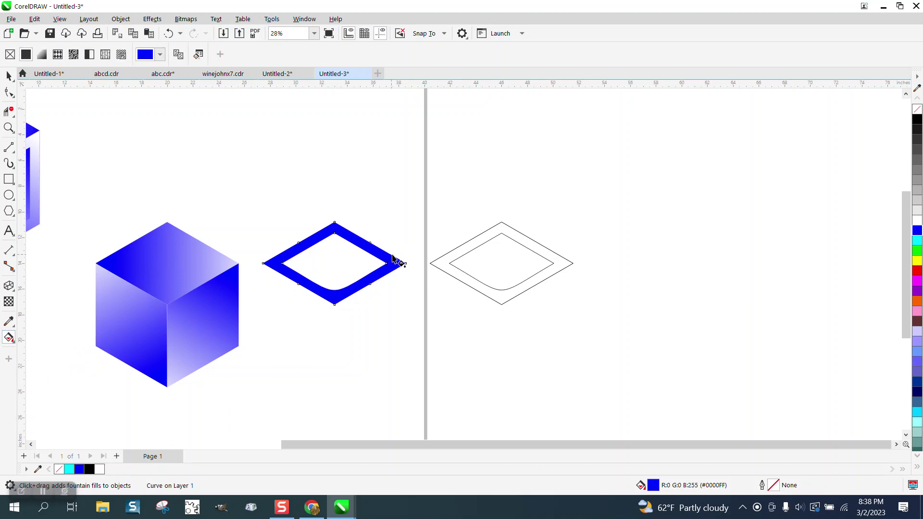
left_click_drag(398, 261, 257, 265)
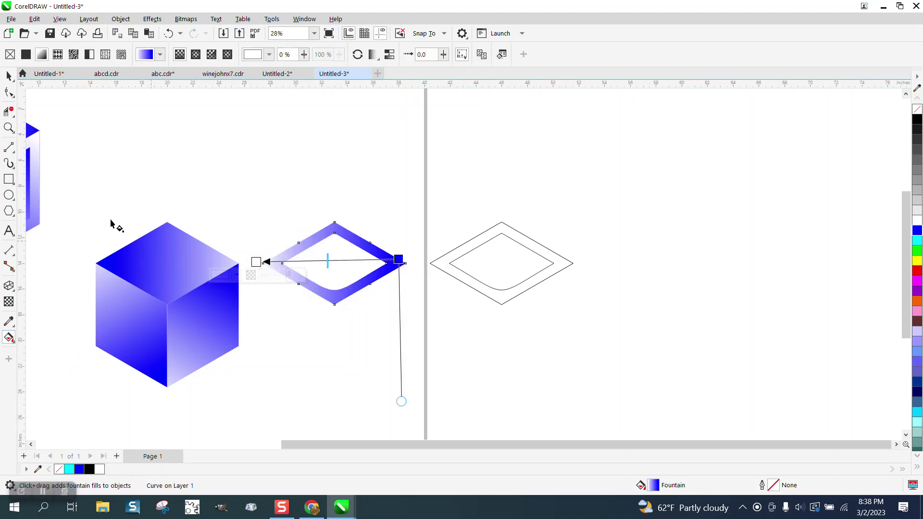
key("space")
key("Escape")
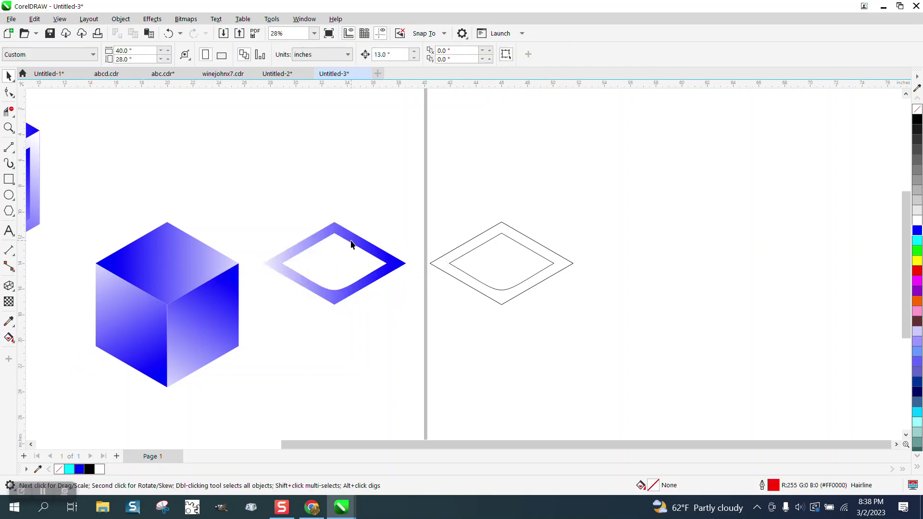
Step: Place the gradient ring on the cube's top face and select it
left_click(355, 245)
left_click_drag(356, 242, 189, 242)
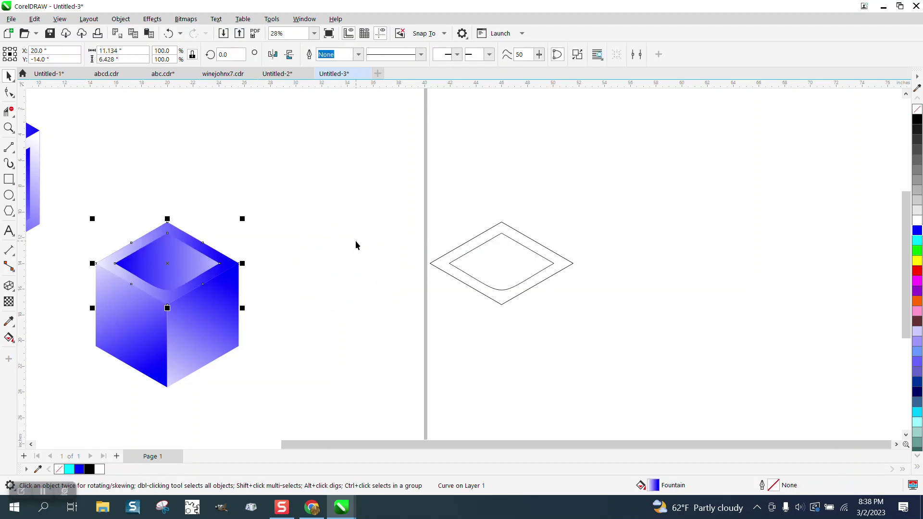
left_click(180, 266)
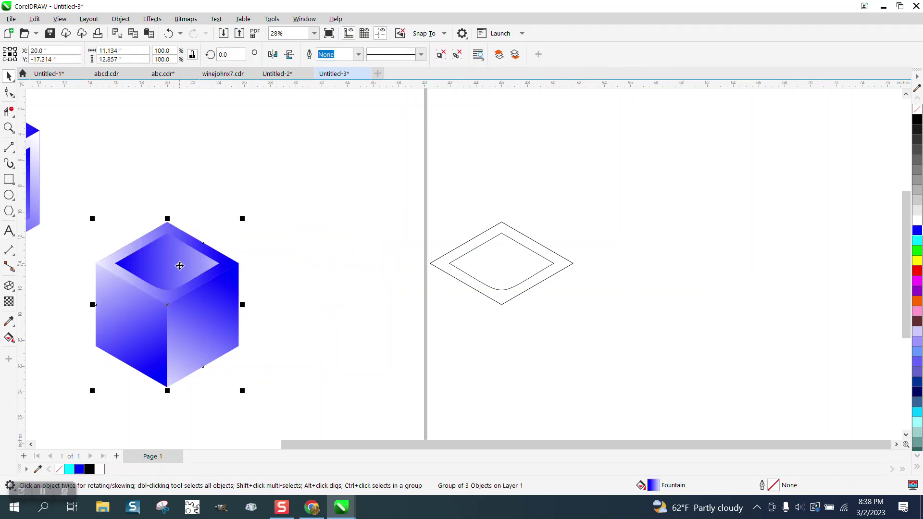
left_click(233, 239)
left_click(233, 264)
Step: Rotate ring copies 240° and 120° around the front corner, then select the leftover diamond
left_click(233, 264)
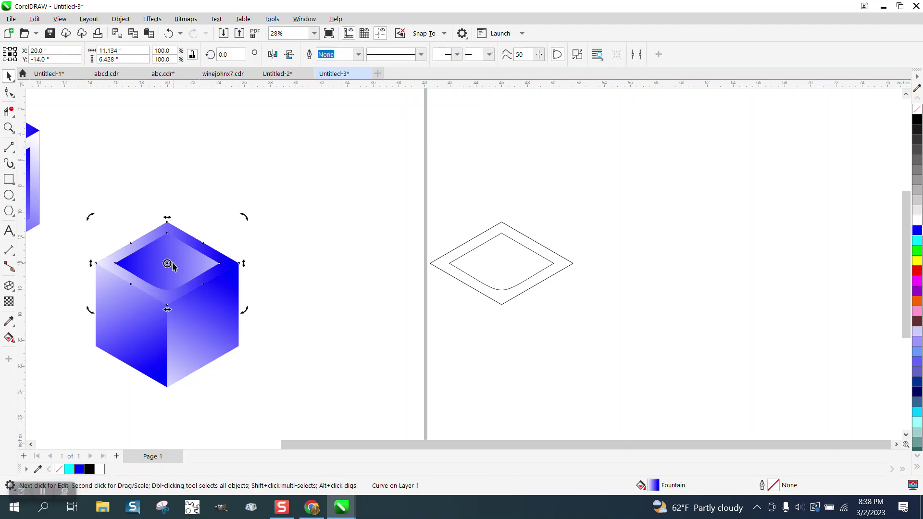
left_click_drag(167, 264, 168, 305)
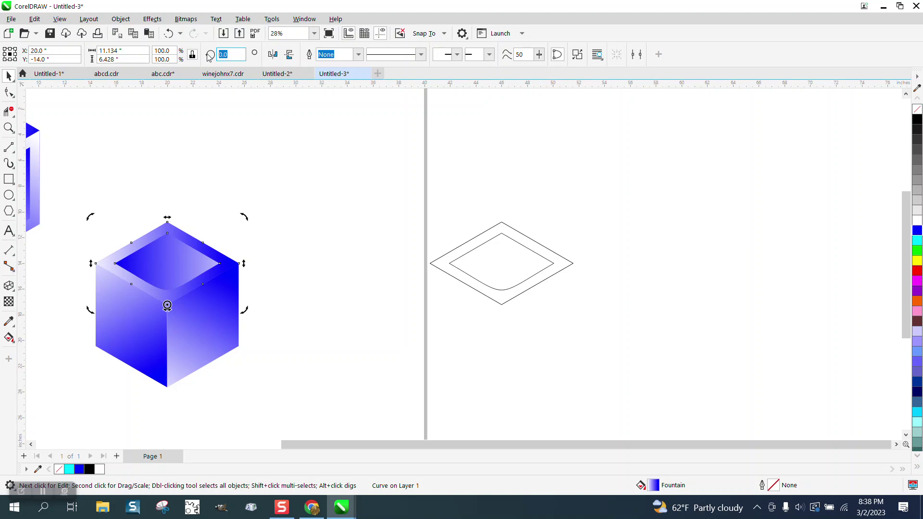
type("240")
key("Return")
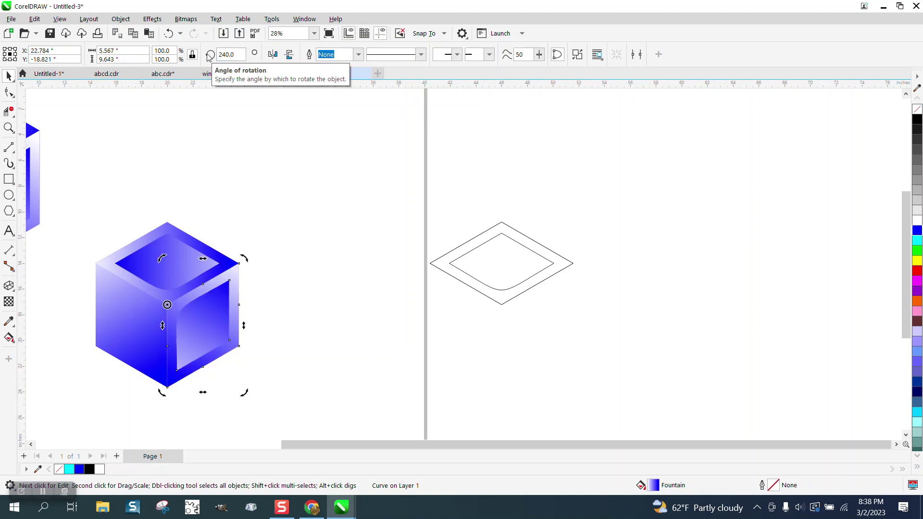
left_click(228, 54)
type("1")
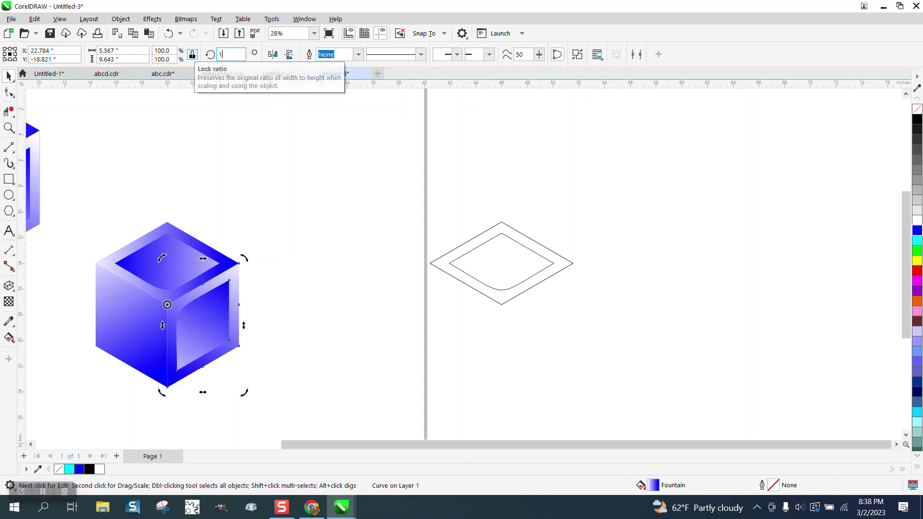
type("20")
key("Return")
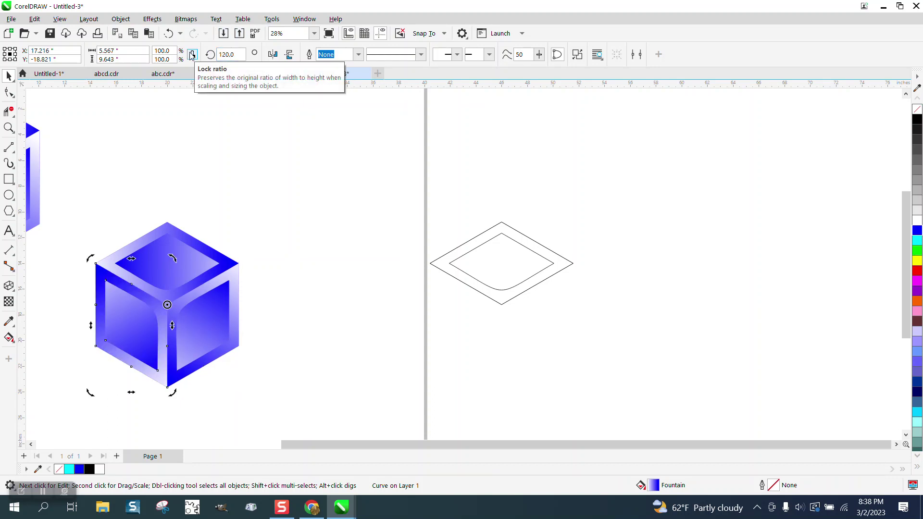
left_click(475, 250)
left_click_drag(408, 204, 646, 359)
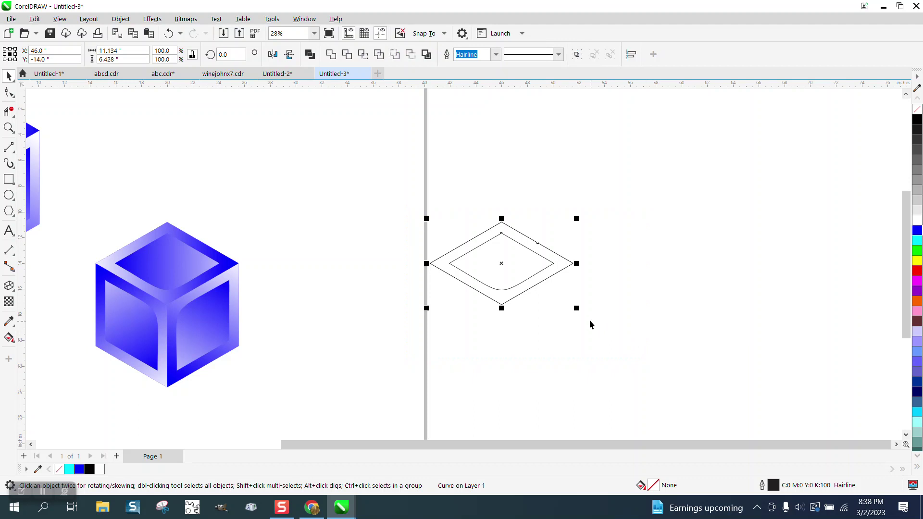
Step: Delete the diamond outline, nudge the solid cube right and send it To Back of Page
key("Delete")
scroll(376, 226, "down", 2)
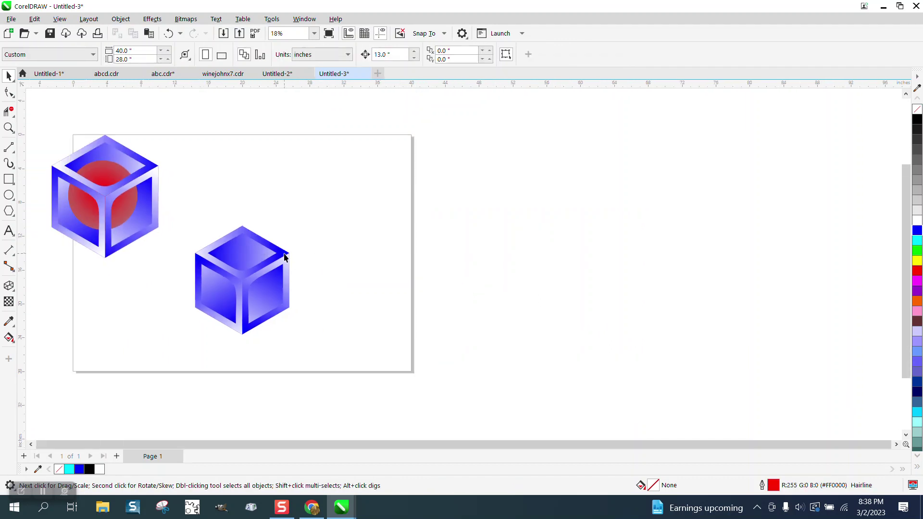
left_click(252, 255)
key("Right")
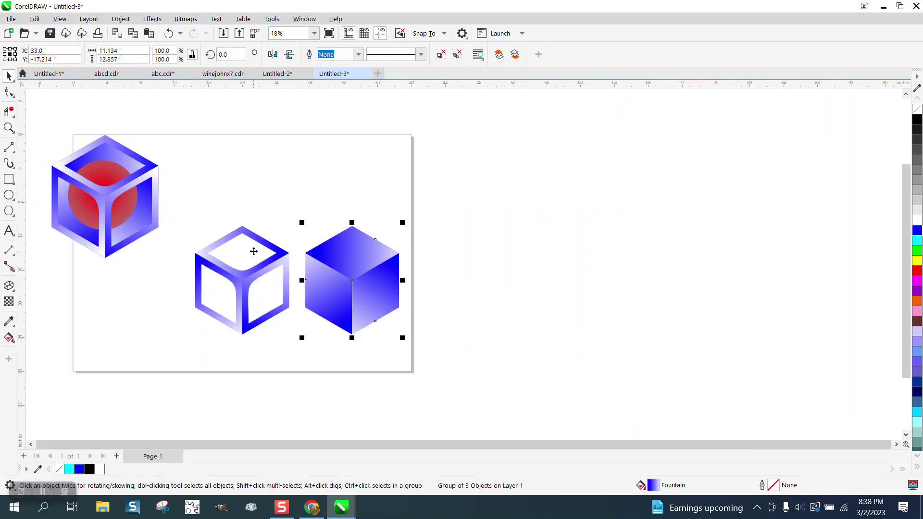
left_click(122, 20)
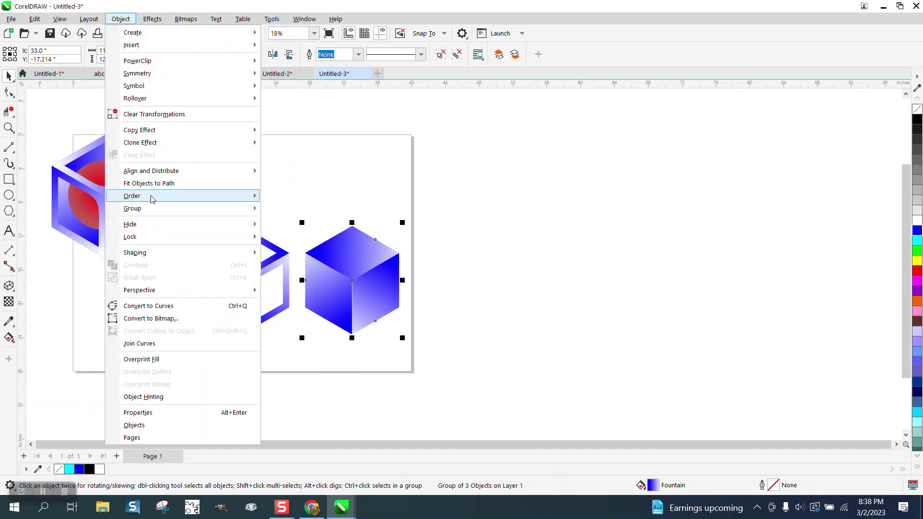
mouse_move(152, 199)
left_click(298, 210)
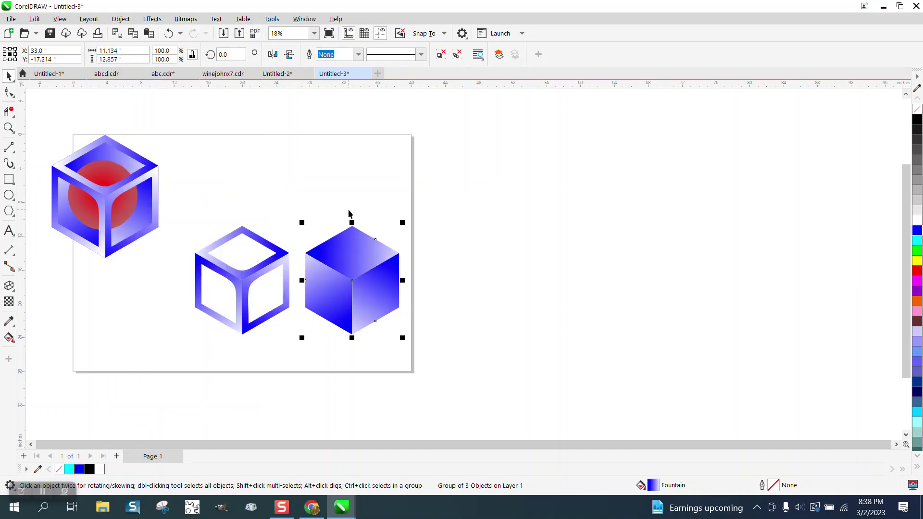
Step: Group the three frame rings and move them onto the solid cube
left_click(284, 251)
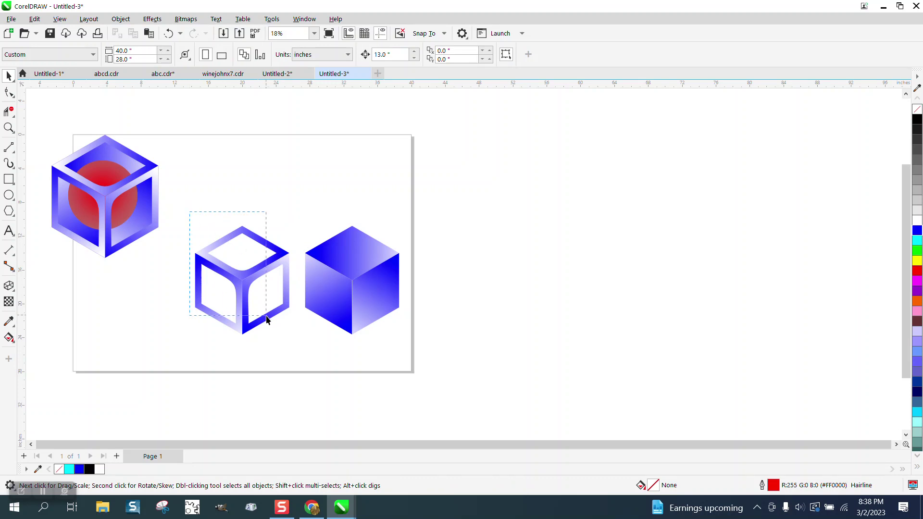
left_click_drag(313, 345, 313, 347)
key("ctrl+g")
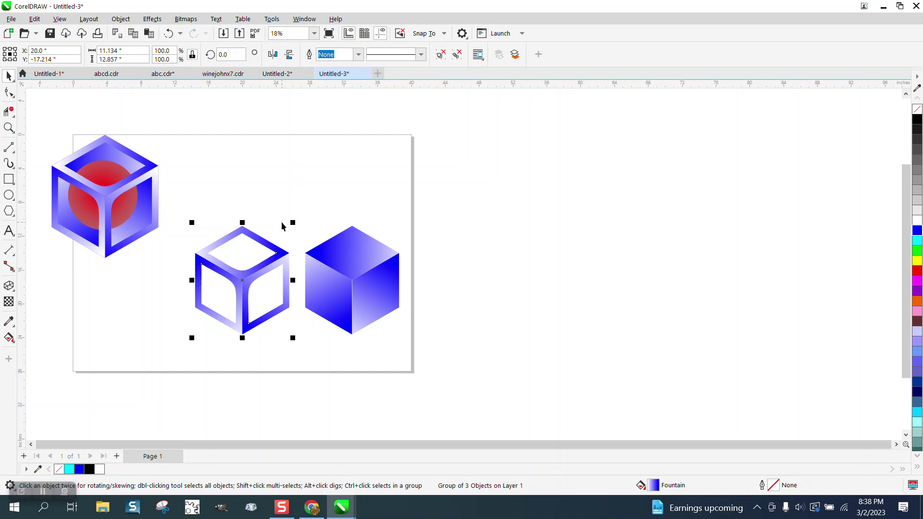
key("ctrl+z")
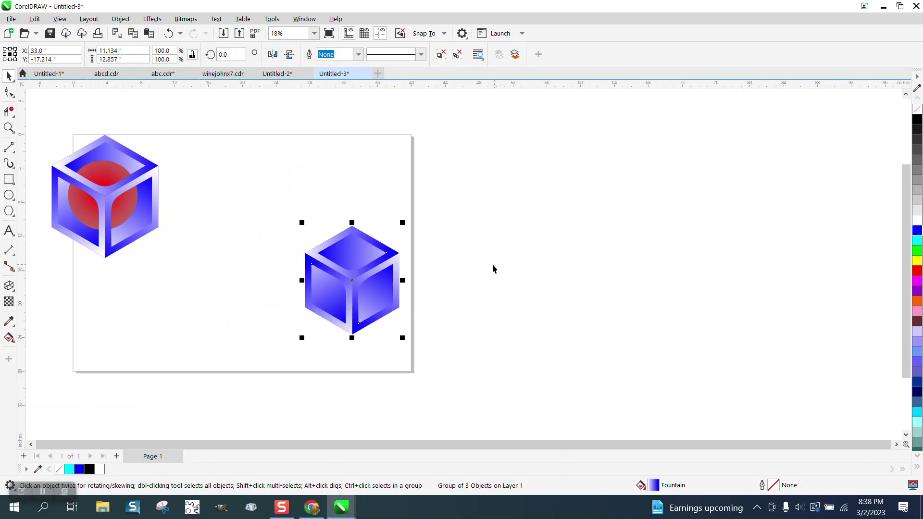
Step: Draw a circle, centre it on the right cube, fill it cyan and remove its outline
key("Escape")
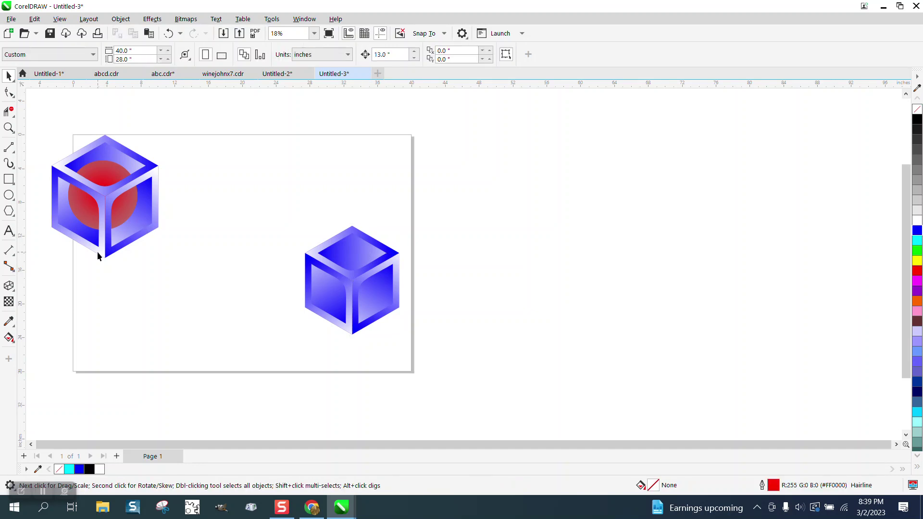
left_click(9, 195)
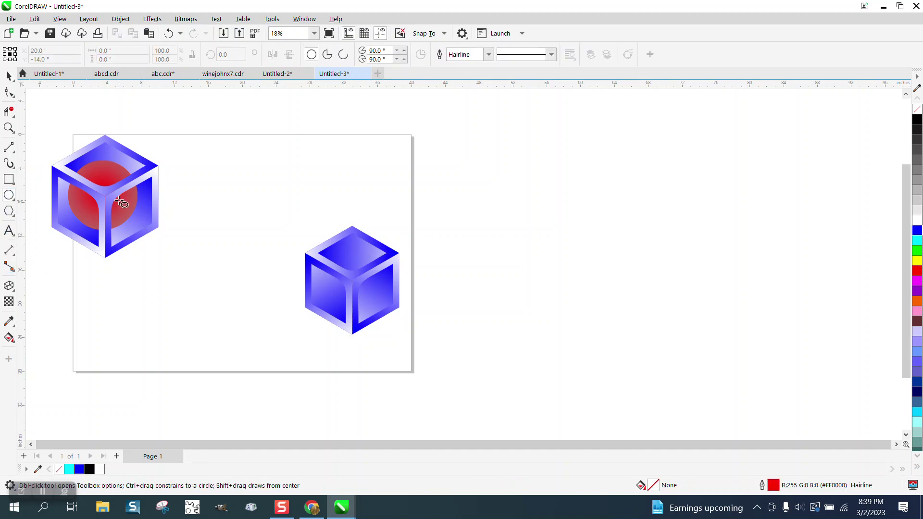
left_click_drag(343, 177, 288, 223)
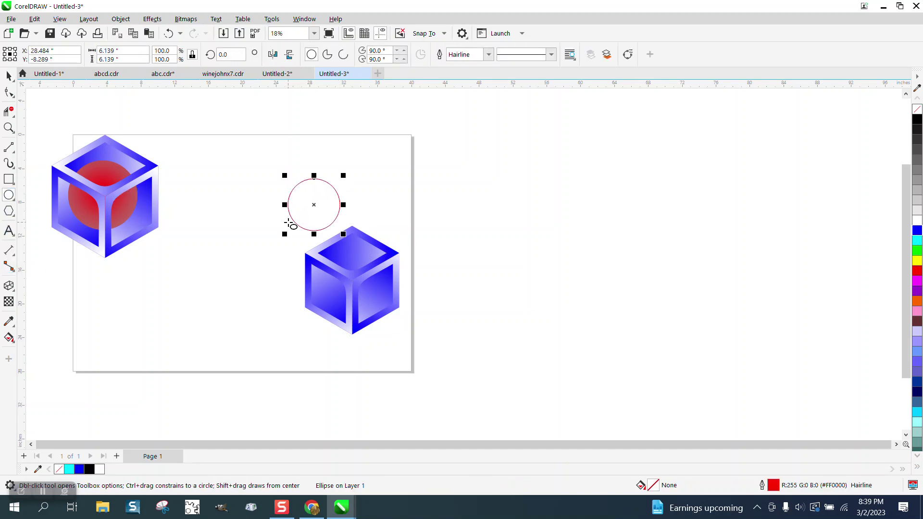
left_click(9, 76)
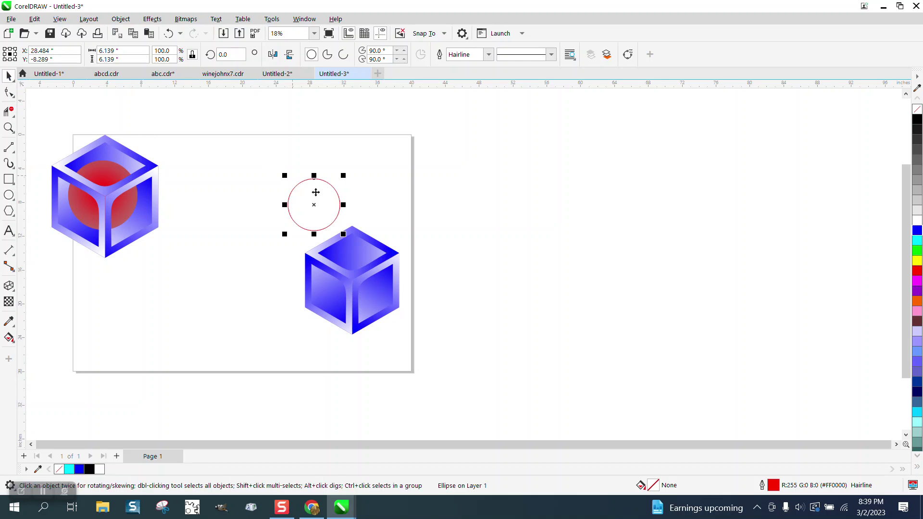
left_click_drag(316, 203, 353, 279)
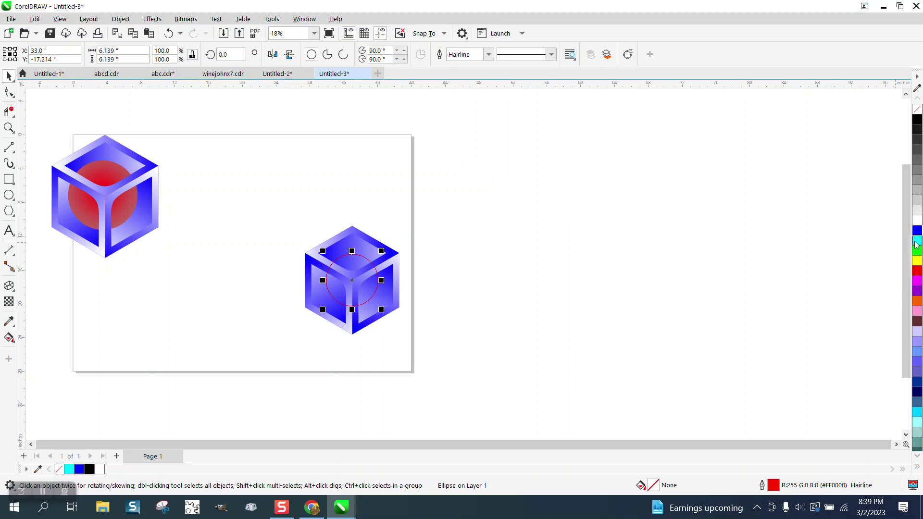
left_click(917, 242)
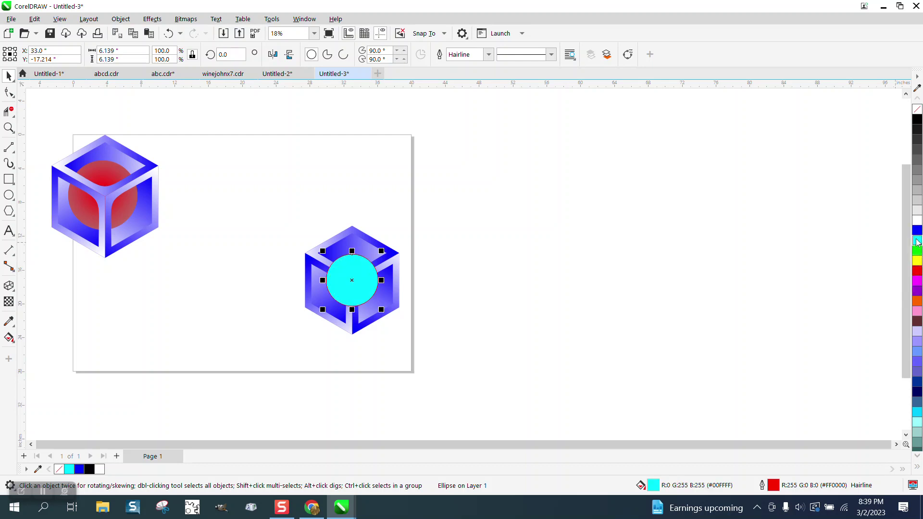
right_click(917, 110)
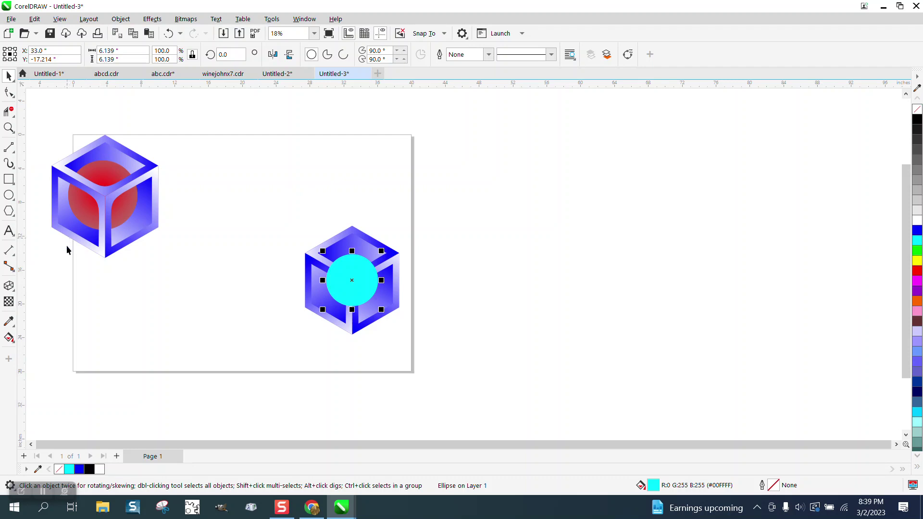
Step: Apply an elliptical fountain fill to the circle with a blue end colour
left_click(14, 343)
left_click(39, 336)
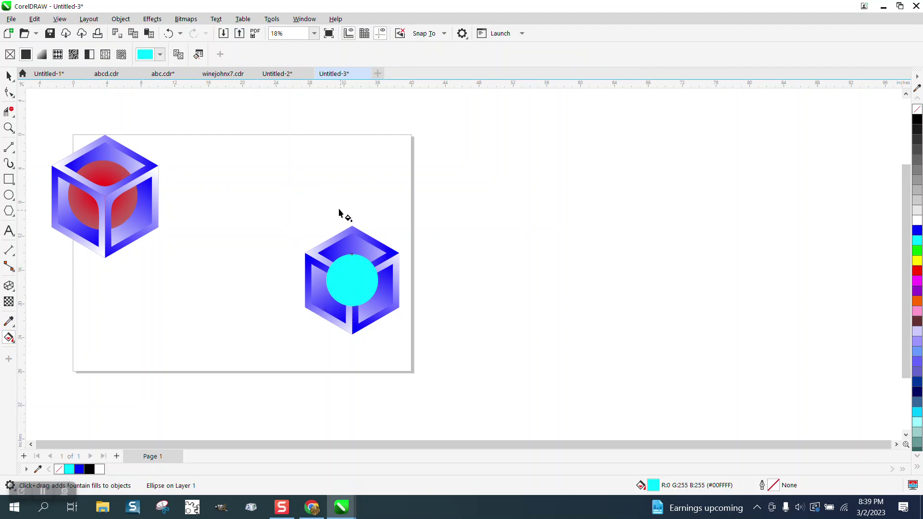
left_click_drag(357, 284, 434, 284)
left_click_drag(917, 235, 432, 285)
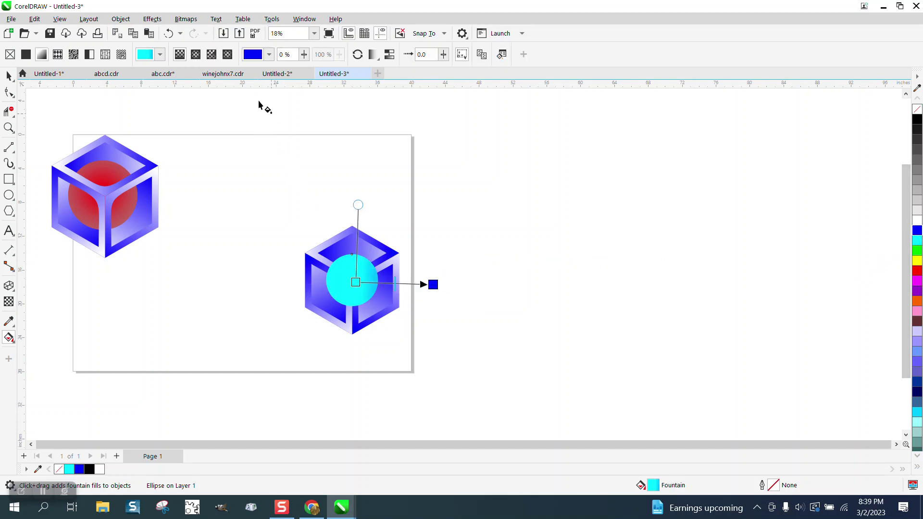
left_click(196, 54)
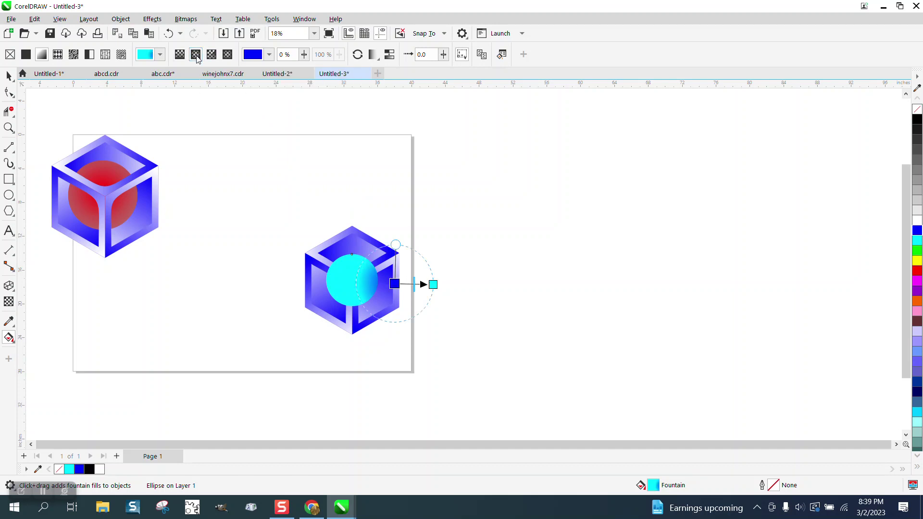
mouse_move(356, 282)
left_mouse_down()
mouse_move(371, 282)
mouse_move(352, 281)
left_mouse_up()
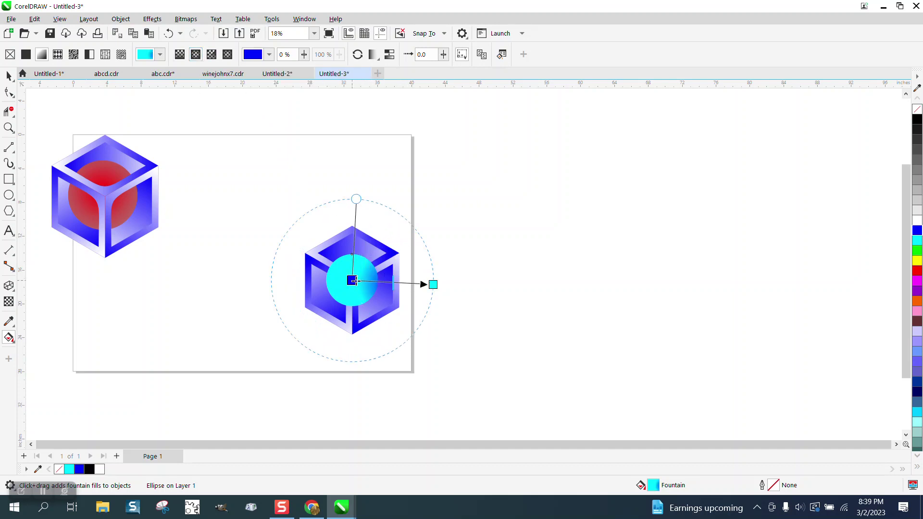
Step: Fit the gradient end to the circle and recolour it green at centre, red at edge
left_click(433, 285)
left_click_drag(434, 284, 386, 285)
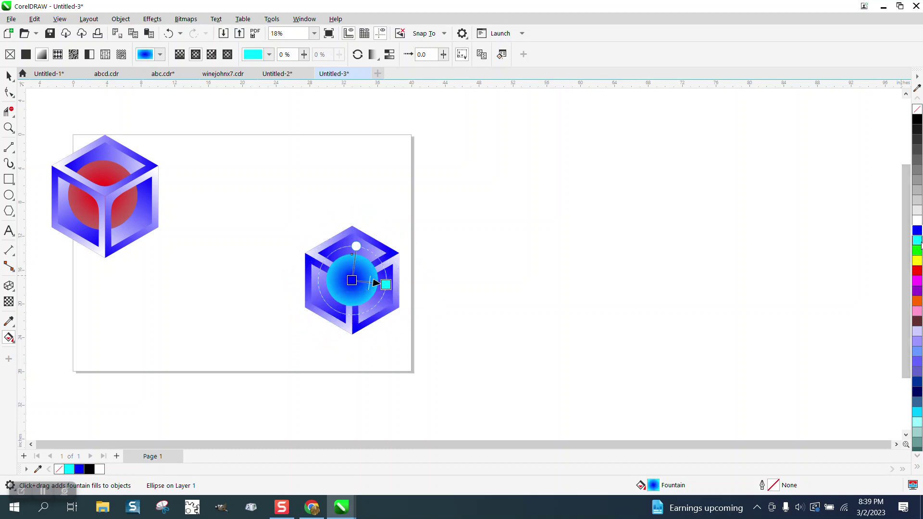
left_click_drag(920, 254, 354, 281)
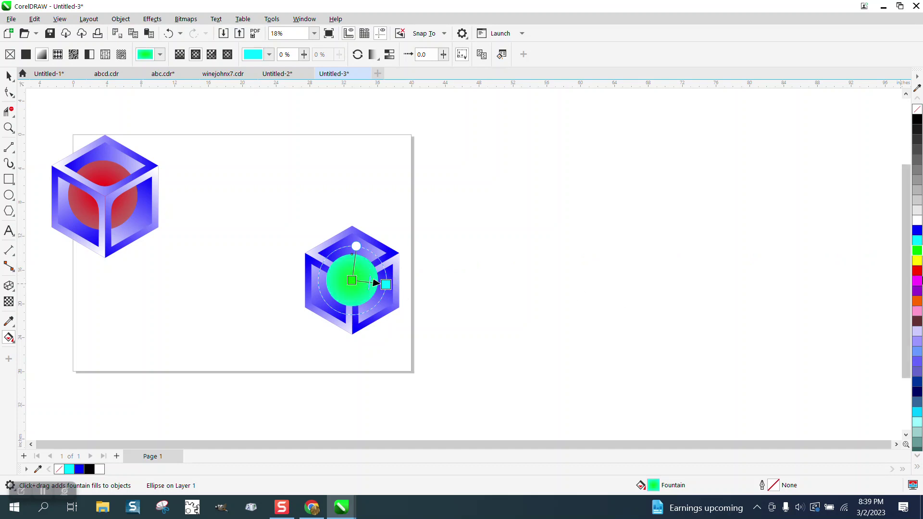
mouse_move(919, 274)
left_mouse_down()
mouse_move(376, 288)
mouse_move(412, 285)
left_mouse_up()
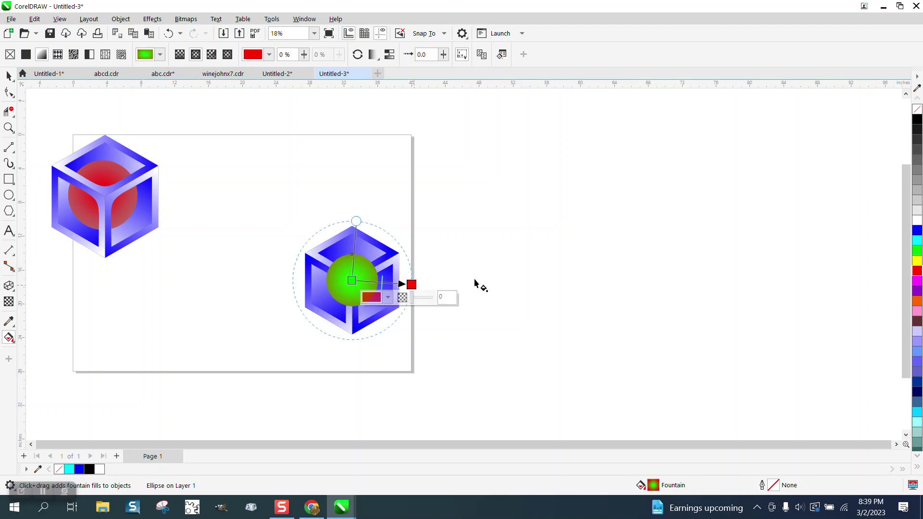
left_click(9, 76)
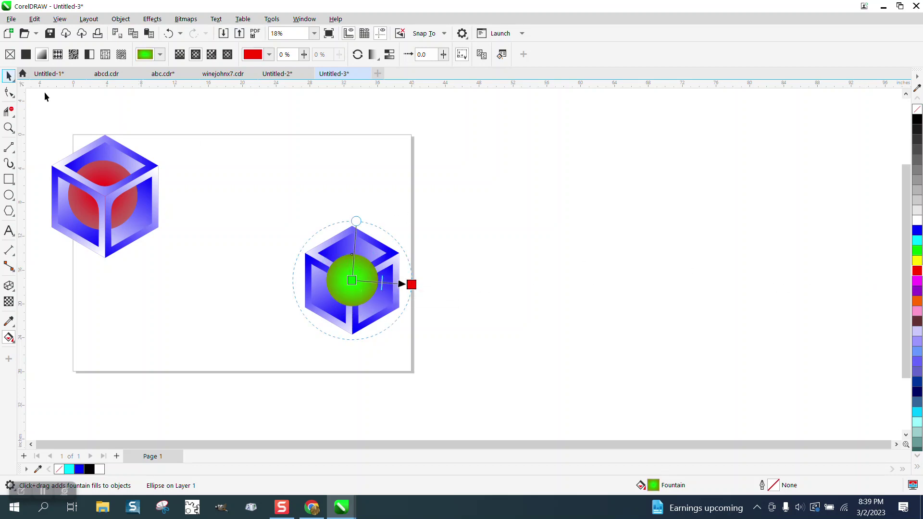
left_click(416, 182)
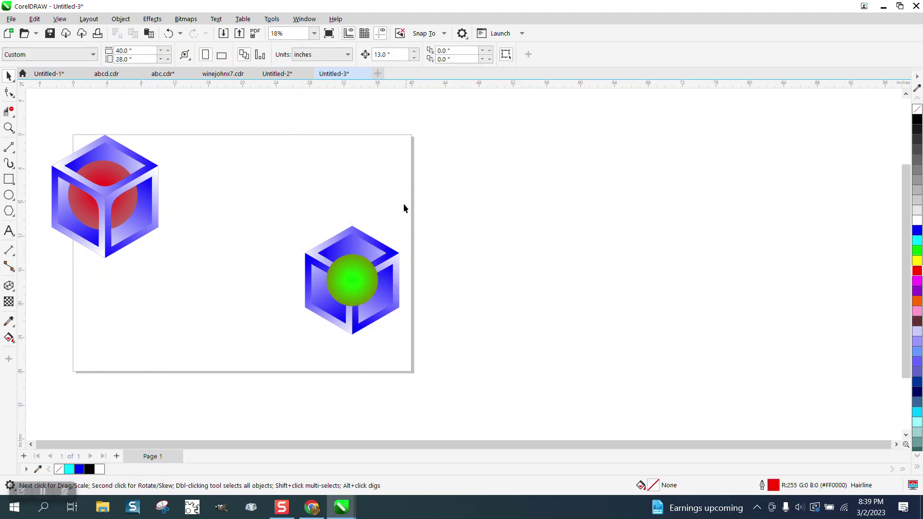
Step: Send the green ball behind the cube using Object > Order
left_click(363, 269)
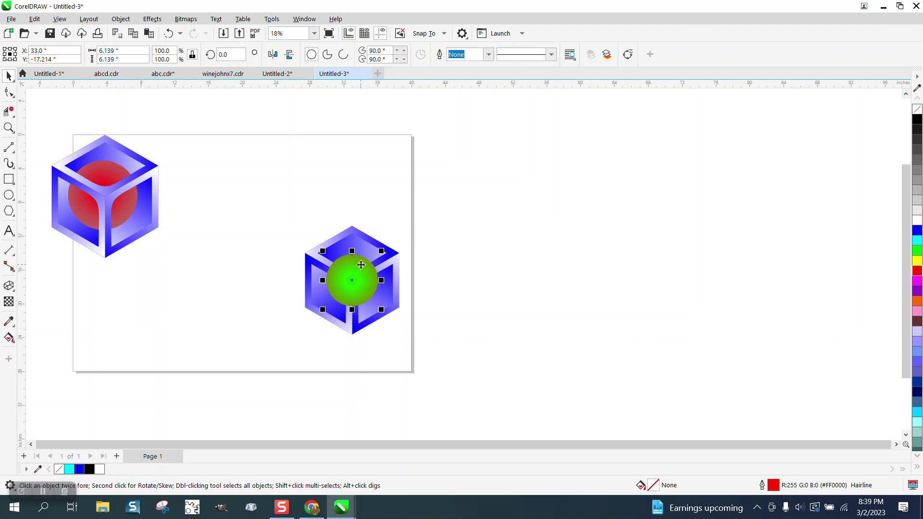
left_click(121, 20)
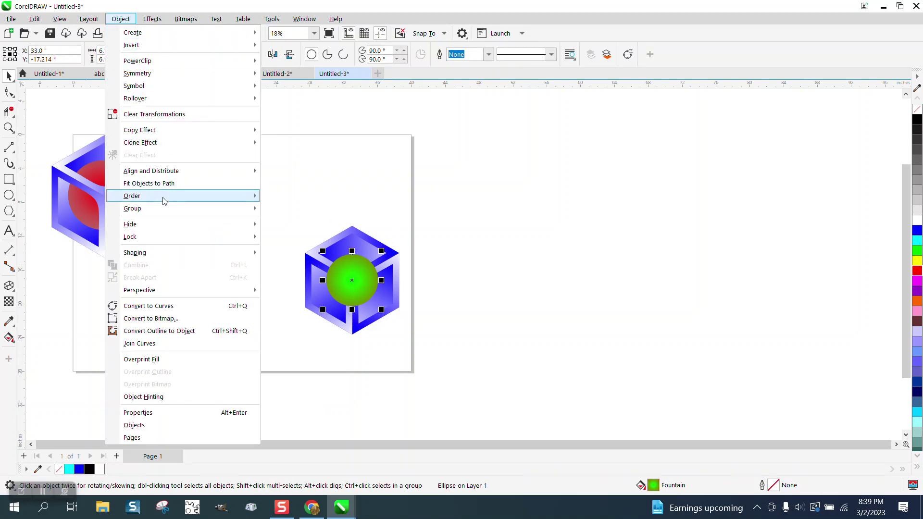
mouse_move(161, 196)
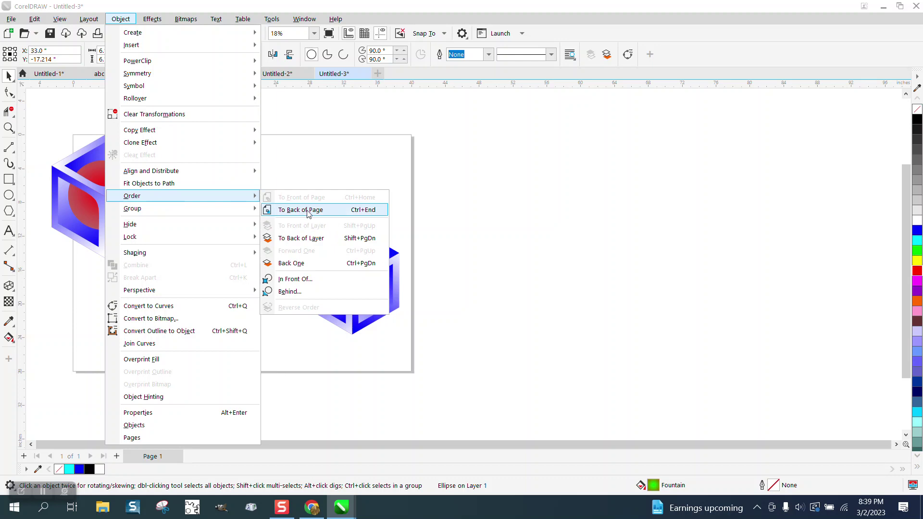
left_click(339, 208)
left_click(413, 245)
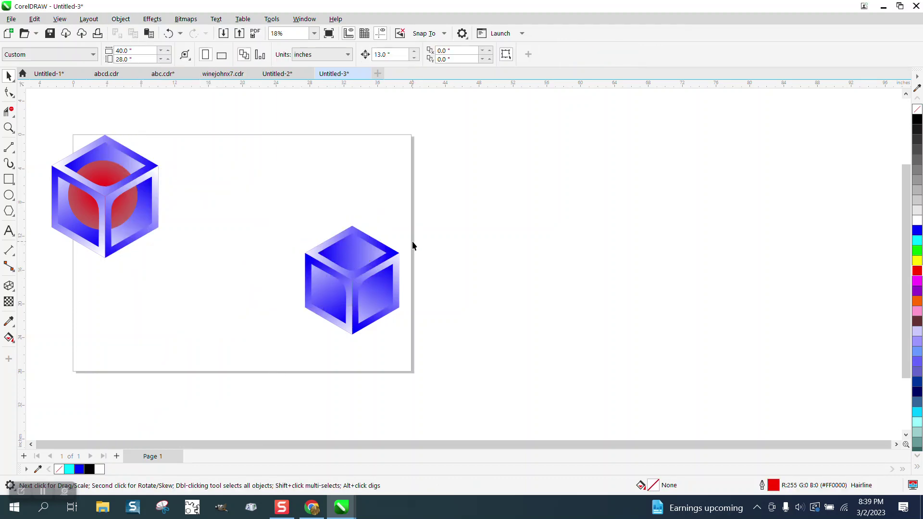
Step: Nudge the solid cube aside, send it To Back of Page, nudge it back, and zoom in
left_click(364, 255)
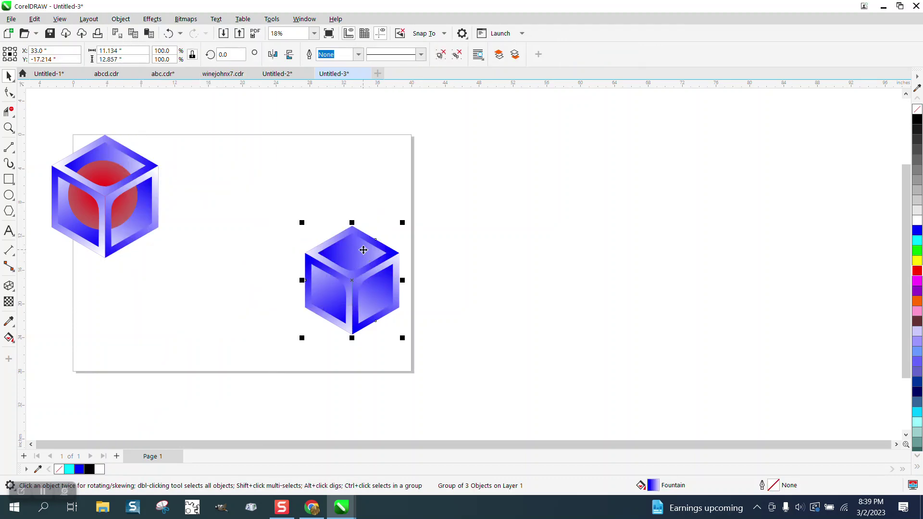
key("shift+Right")
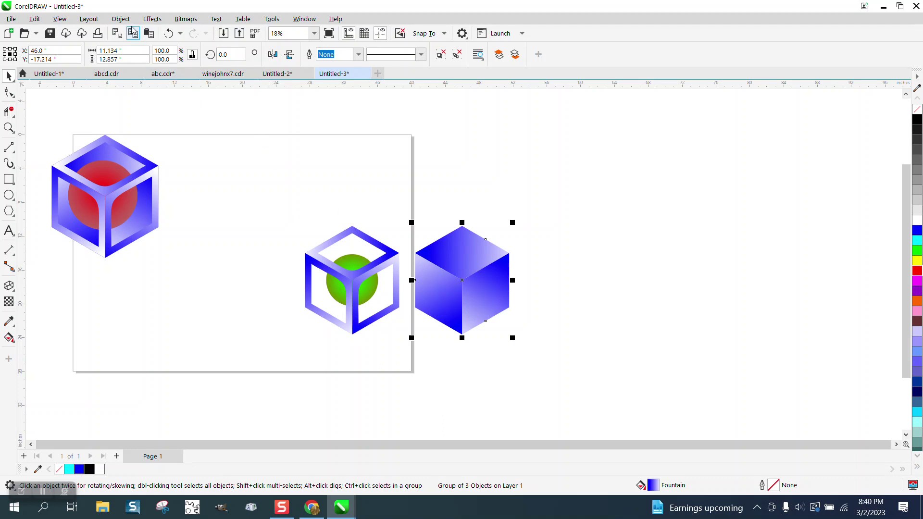
left_click(121, 19)
mouse_move(142, 196)
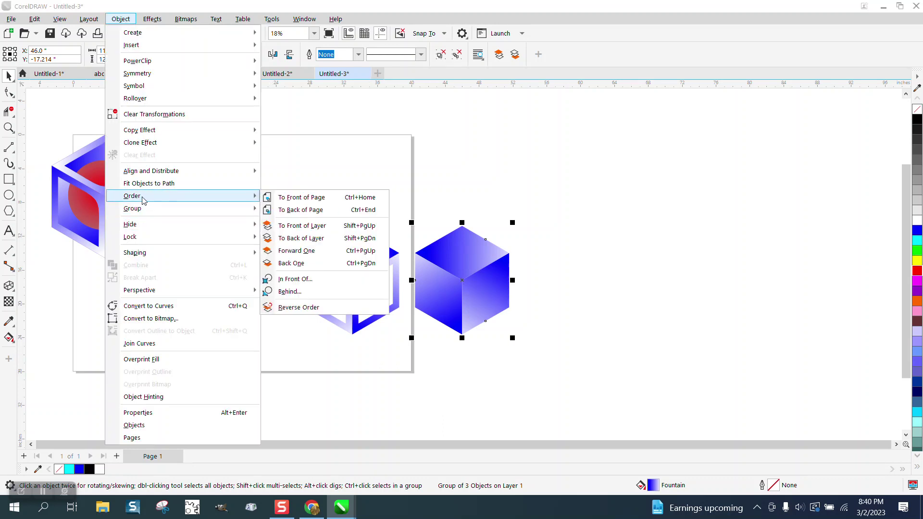
left_click(317, 209)
key("shift+Left")
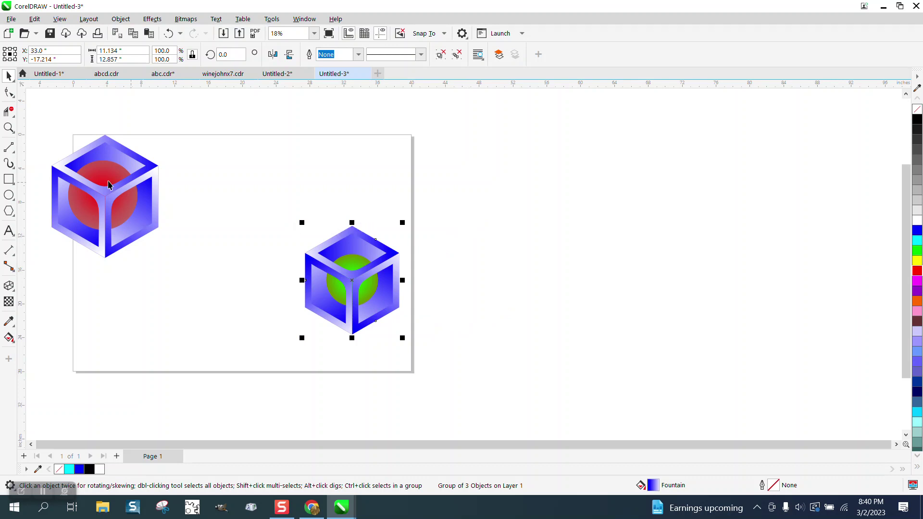
left_click(9, 128)
left_click_drag(488, 382, 487, 381)
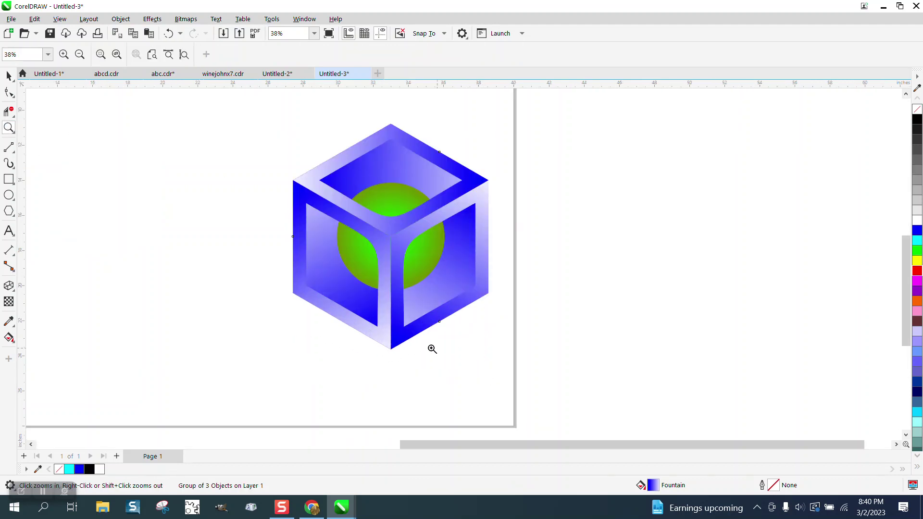
Step: Enlarge the ball inside the cube to about 121.6%
left_click(9, 76)
left_click(163, 115)
left_click(403, 191)
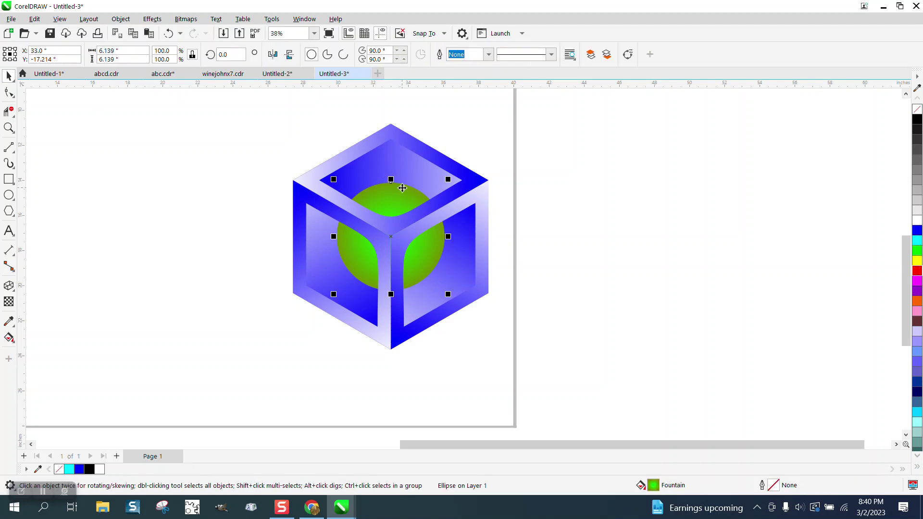
left_click_drag(448, 180, 471, 172)
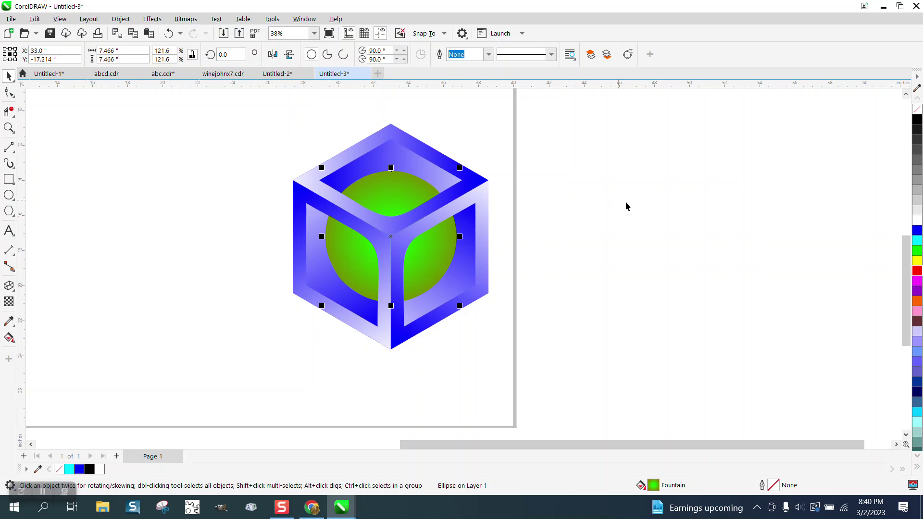
Step: Recolour the ball's radial gradient blue to black and pull its midpoint and outer edge inward
left_click(8, 338)
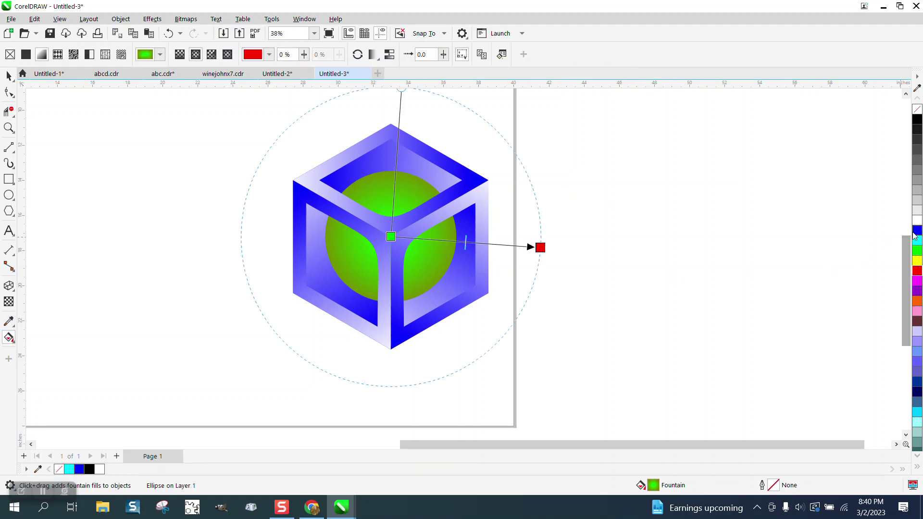
left_click_drag(918, 231, 392, 237)
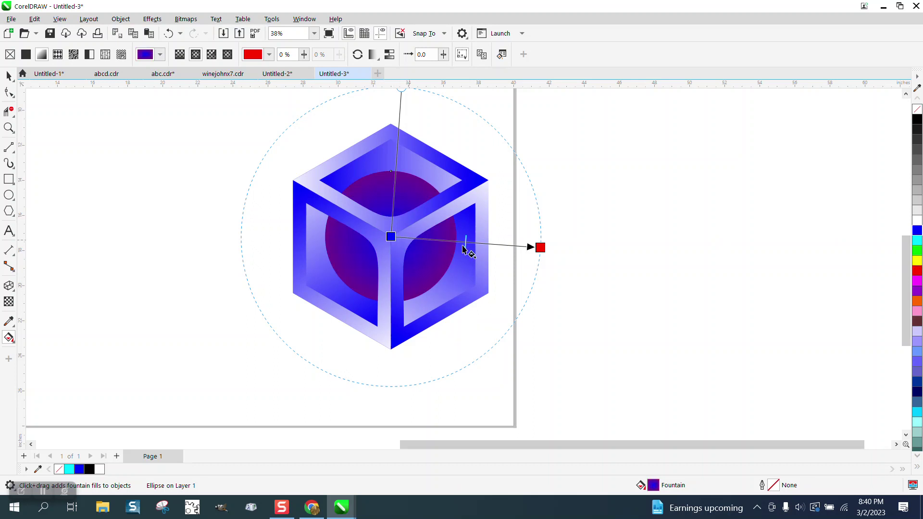
left_click_drag(917, 241, 550, 243)
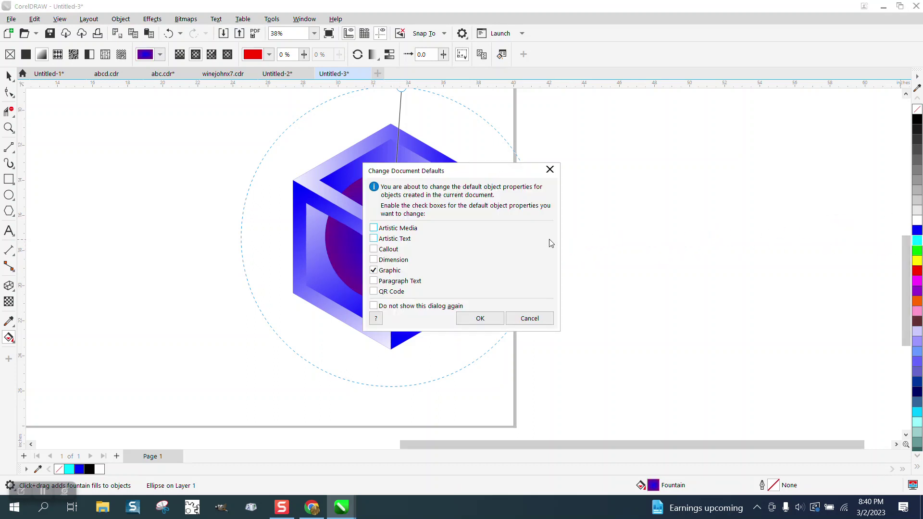
left_click(524, 322)
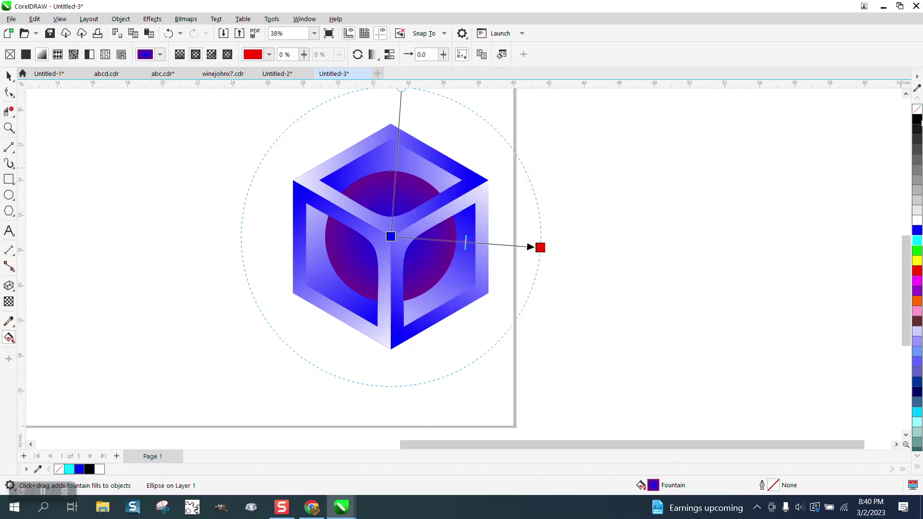
left_click_drag(917, 125, 540, 247)
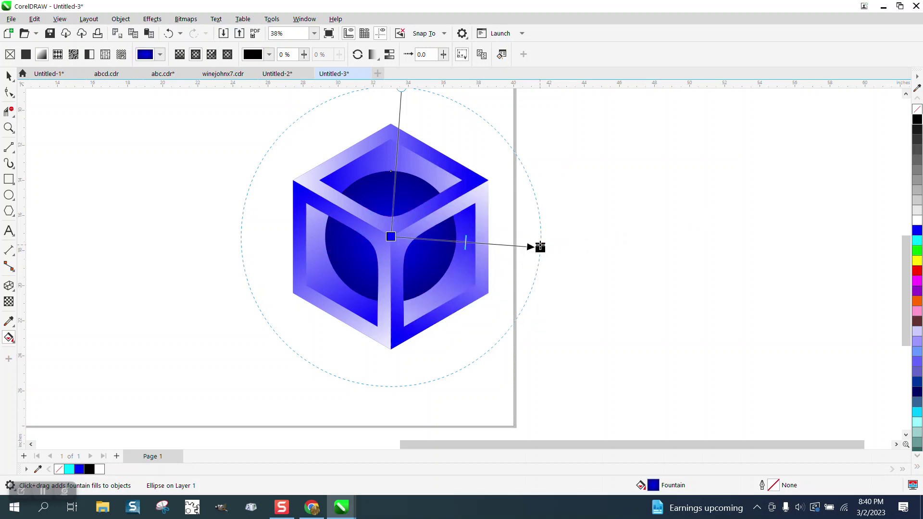
left_click_drag(466, 243, 496, 244)
left_click(521, 245)
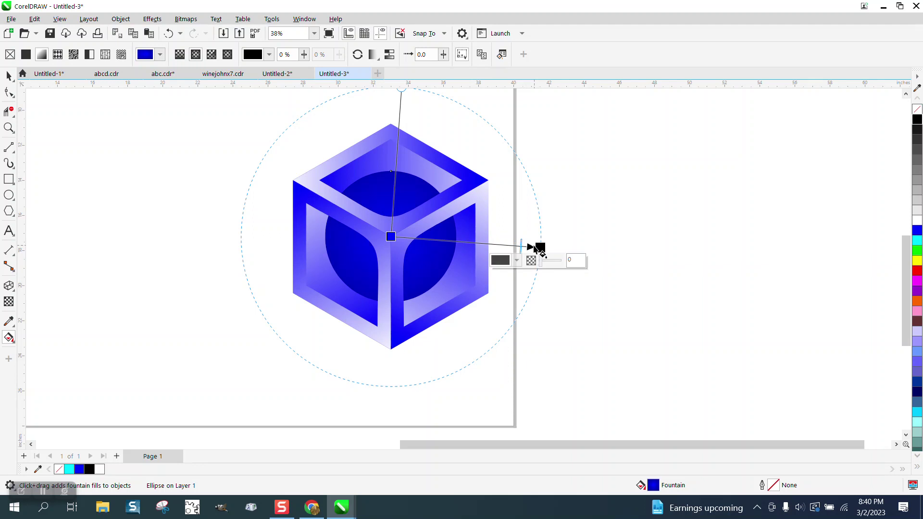
left_click_drag(534, 245, 502, 245)
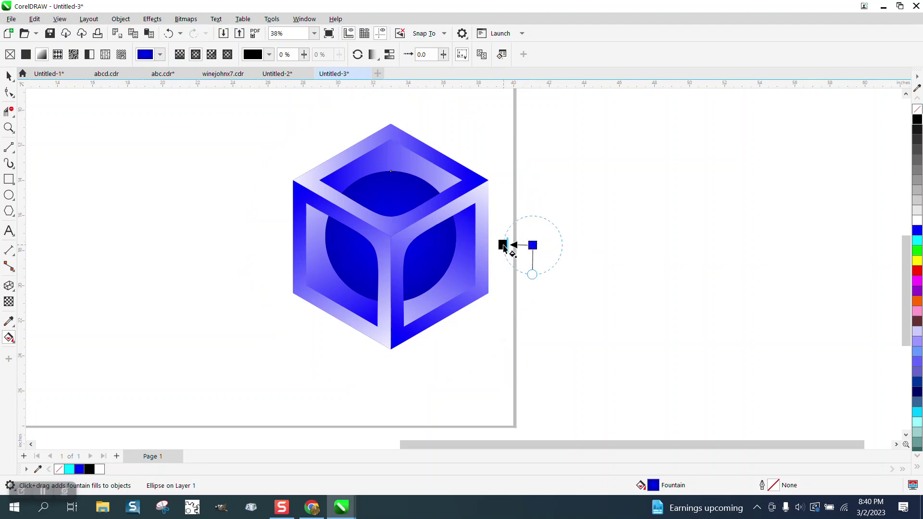
left_click(167, 33)
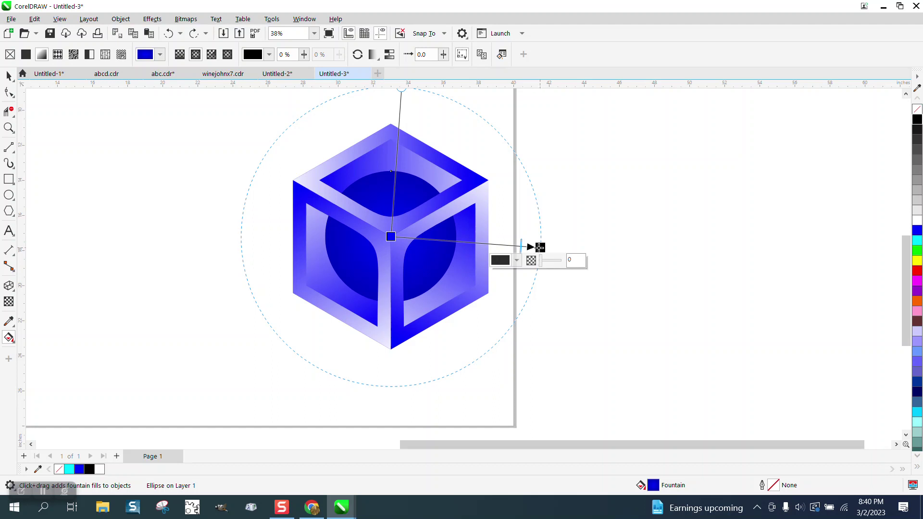
left_click_drag(540, 247, 484, 247)
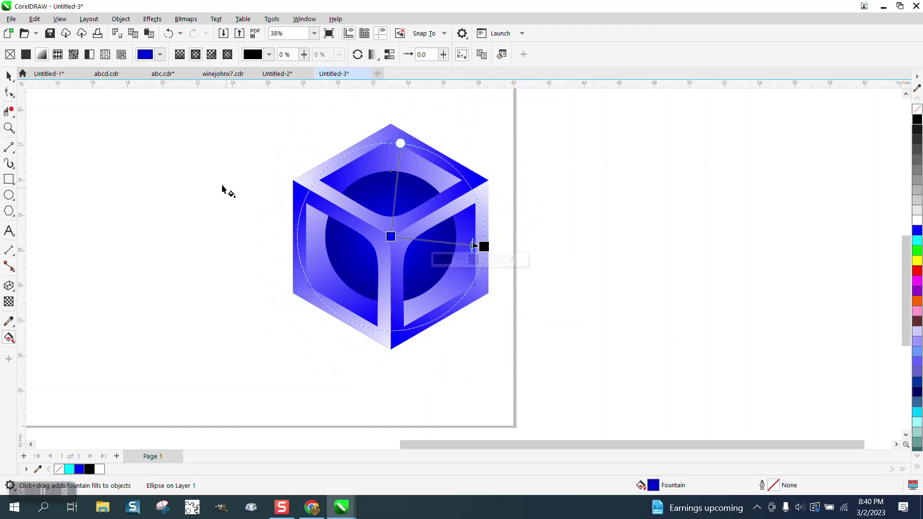
left_click(9, 76)
Step: Marquee-select the cube's three parts and group them with Ctrl+G
left_click(577, 193)
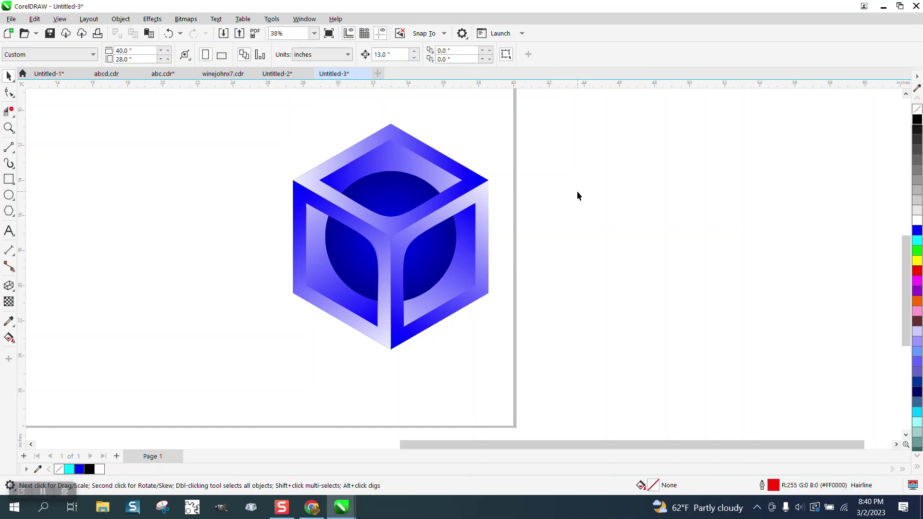
scroll(461, 197, "down", 1)
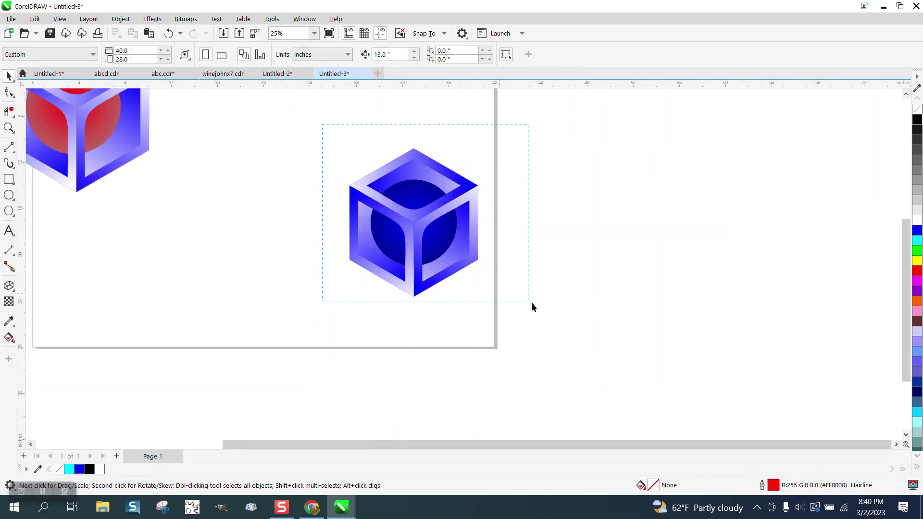
left_click_drag(532, 304, 590, 320)
key("ctrl+g")
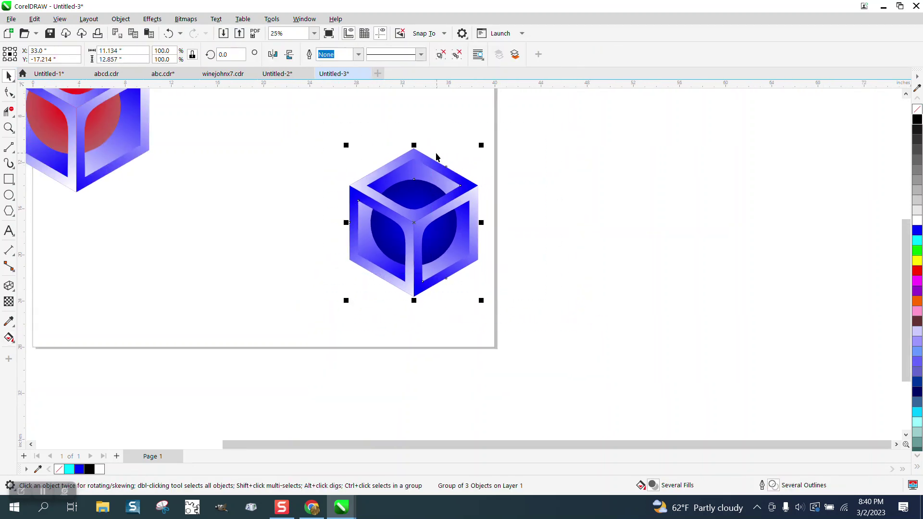
Step: Move the cube group to the page's top centre and shrink it to about 16.8%
scroll(440, 187, "down", 2)
left_click_drag(437, 207, 364, 149)
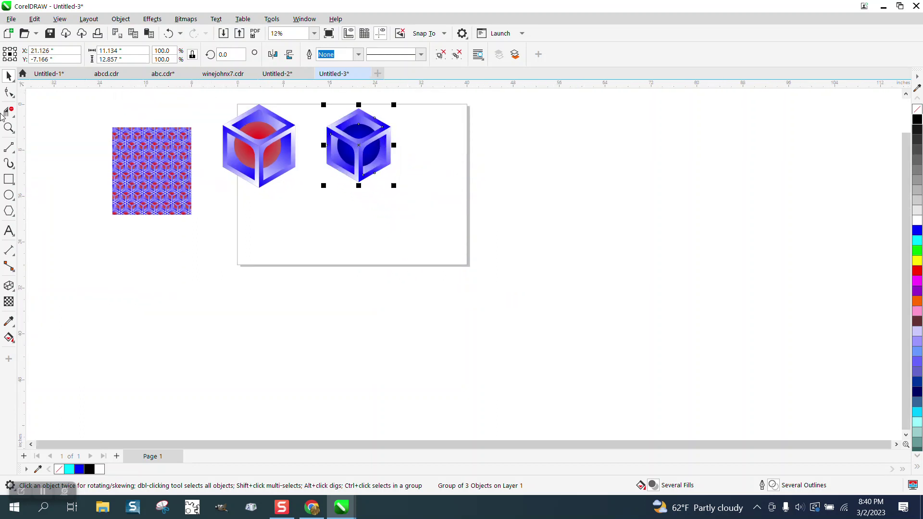
left_click(9, 127)
left_click_drag(284, 109, 440, 195)
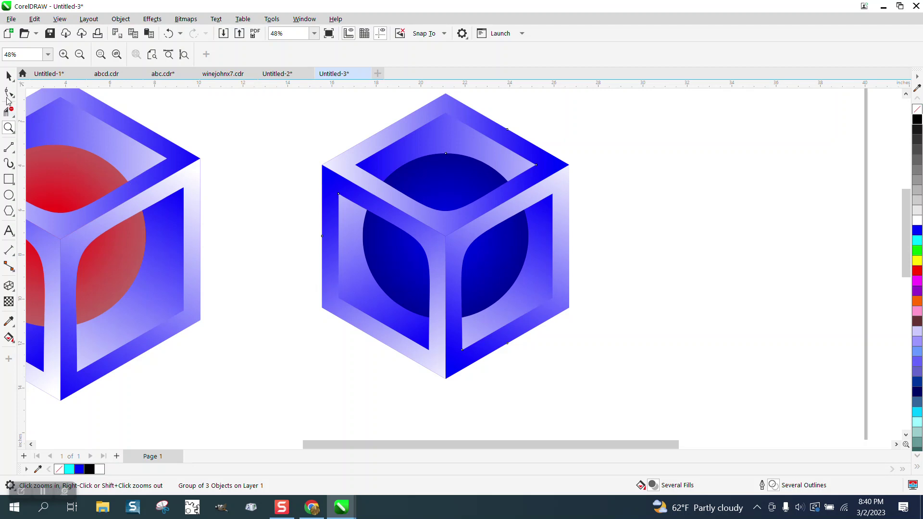
key("space")
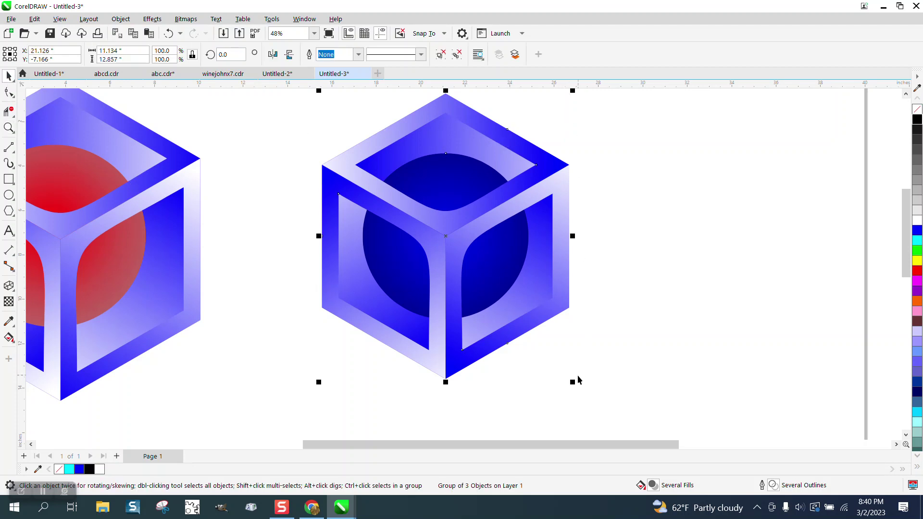
left_click_drag(574, 384, 470, 264)
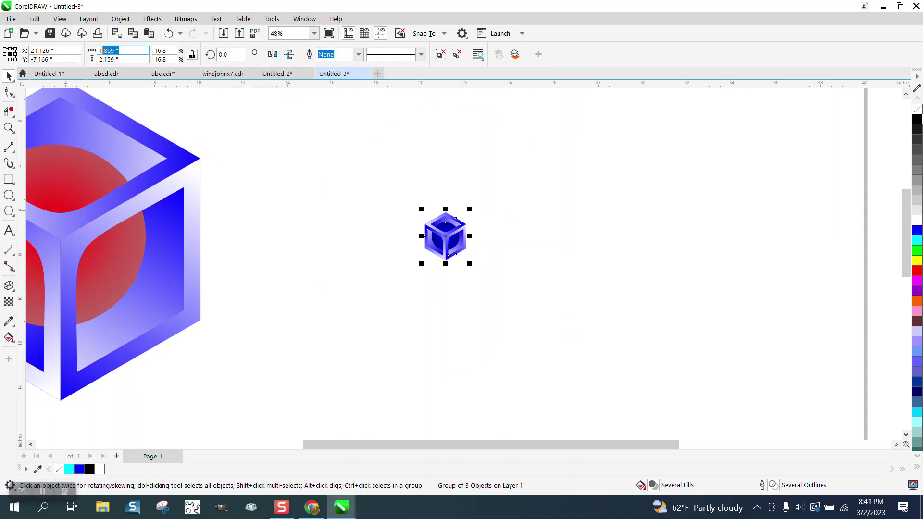
Step: Set the cube width to 2 inches and duplicate it into a row of seven cubes
type("2")
key("Return")
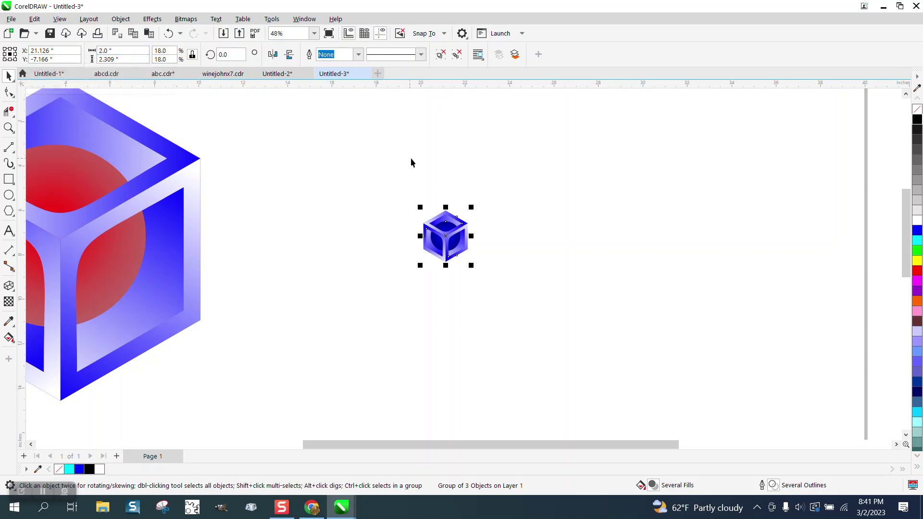
left_click(410, 157)
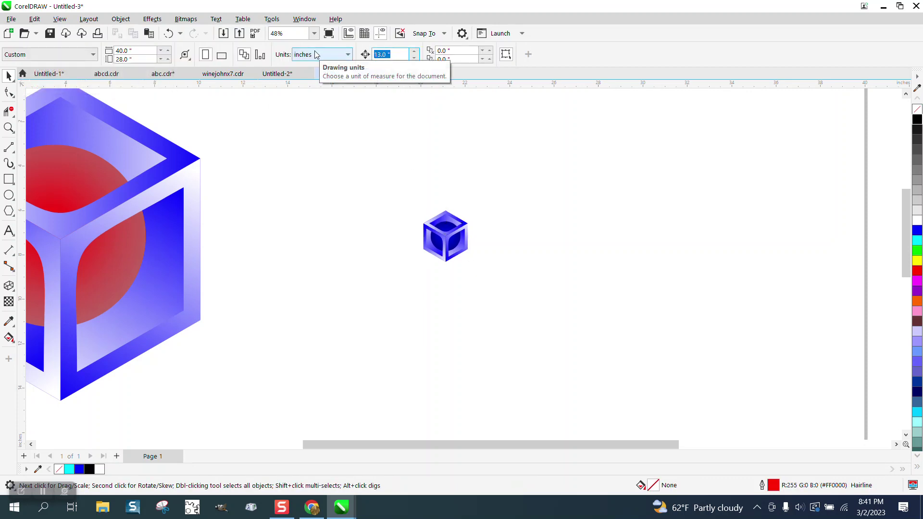
left_click(458, 227)
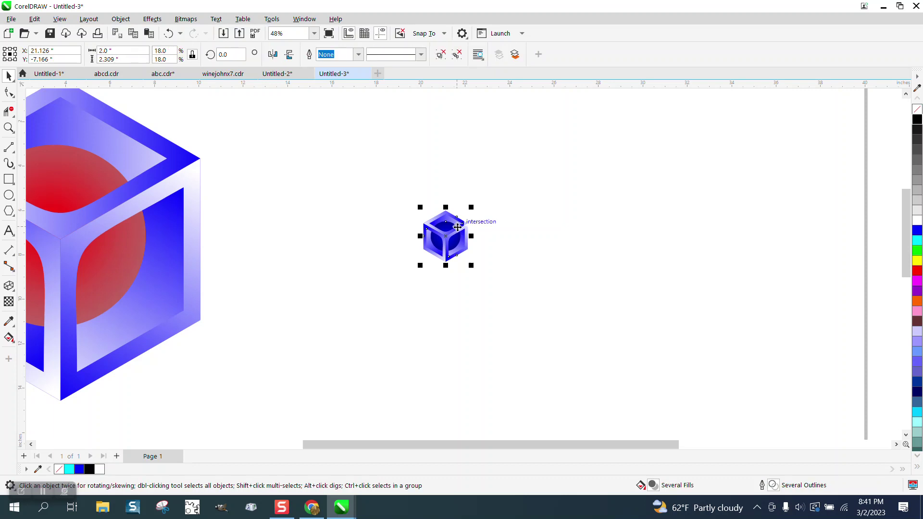
key("ctrl+d")
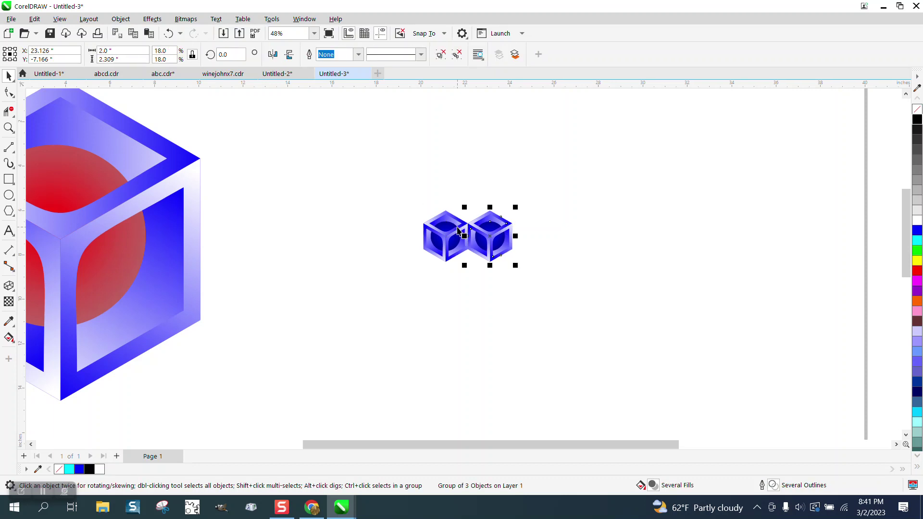
key("ctrl+d")
key("ctrl+d")
key("ctrl+d")
key("ctrl+d")
key("ctrl+d")
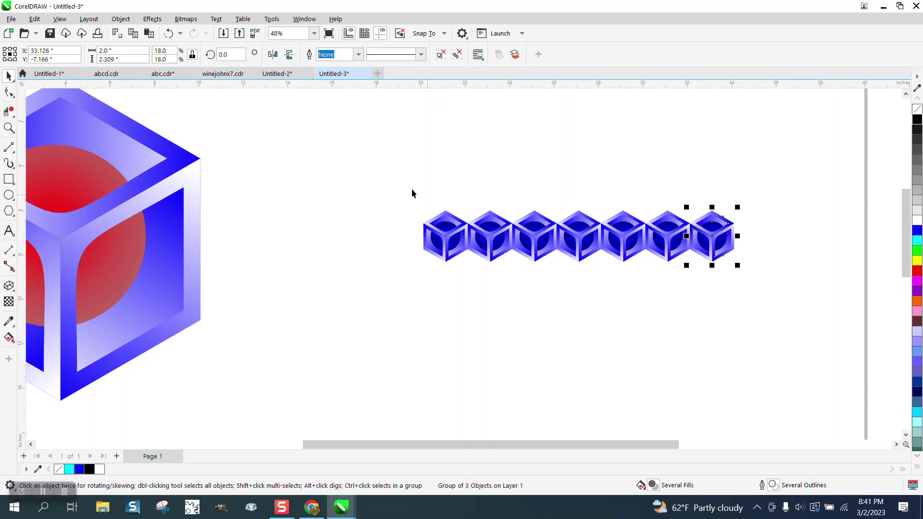
Step: Group the row, copy it below offset by half a cube, and group both rows
left_click_drag(403, 176, 769, 319)
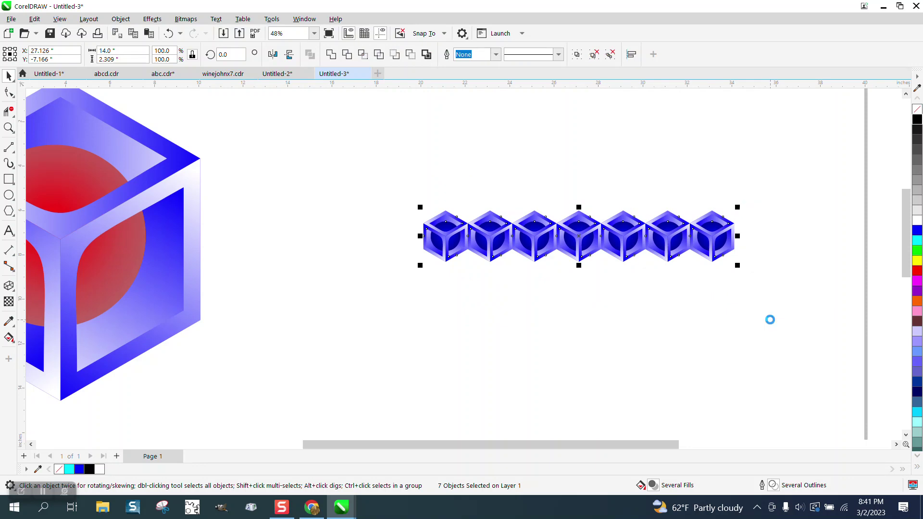
key("ctrl+g")
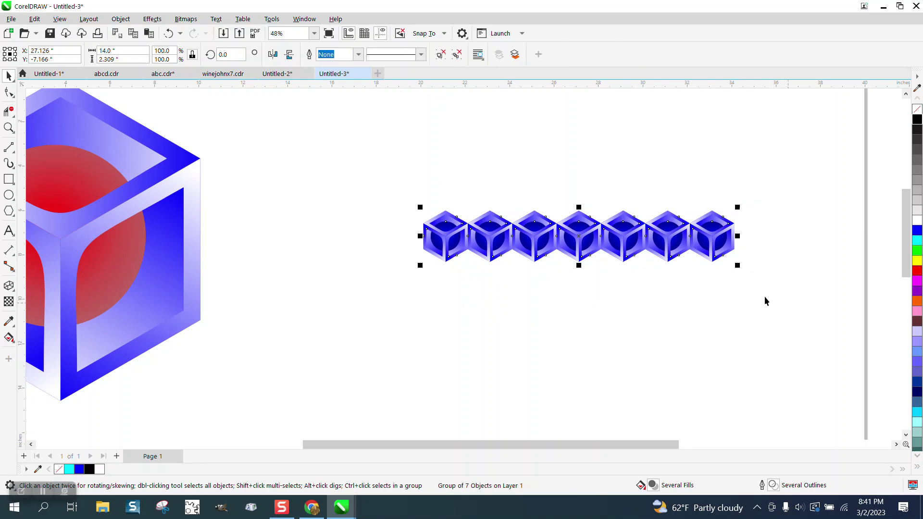
left_click_drag(625, 213, 594, 250)
left_click_drag(375, 167, 432, 284)
left_click_drag(743, 359, 799, 371)
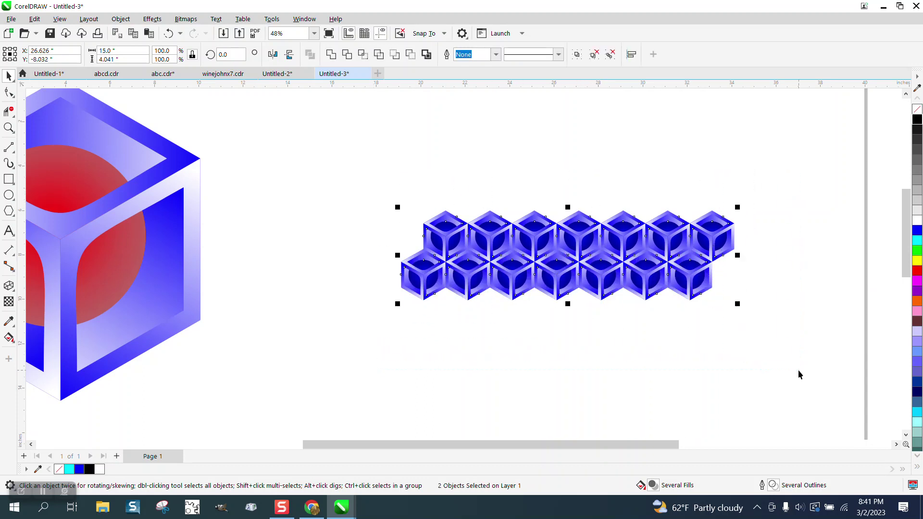
key("ctrl+g")
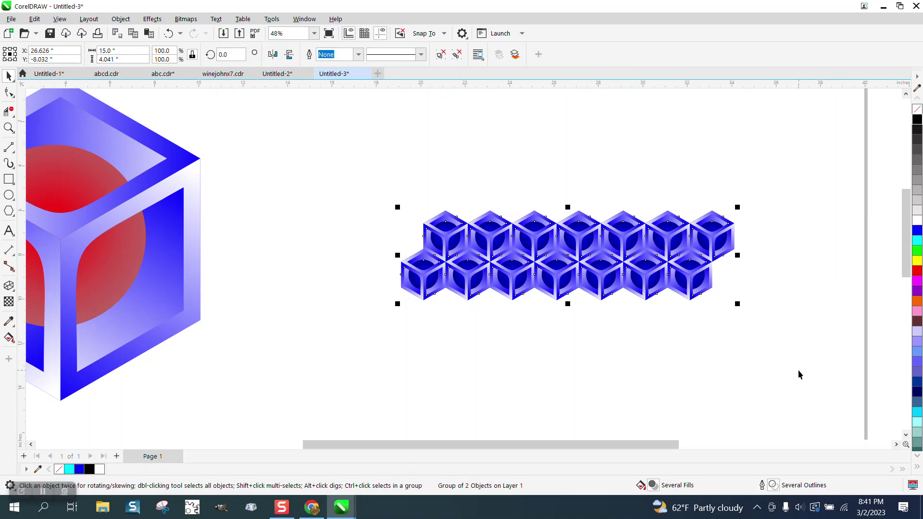
Step: Copy the two rows downward repeatedly with Ctrl+R and select all stacked rows
left_click_drag(580, 212, 580, 289)
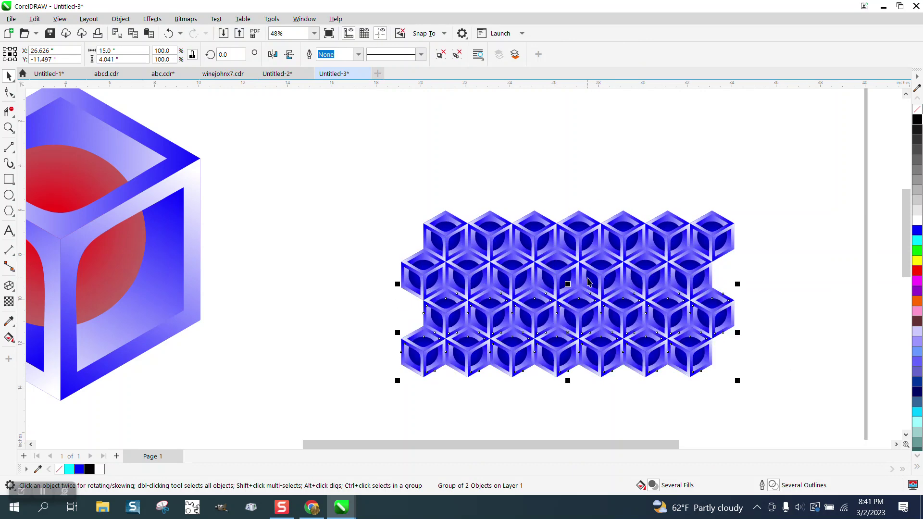
scroll(524, 200, "down", 2)
key("ctrl+r")
key("ctrl+r")
key("ctrl+r")
key("ctrl+r")
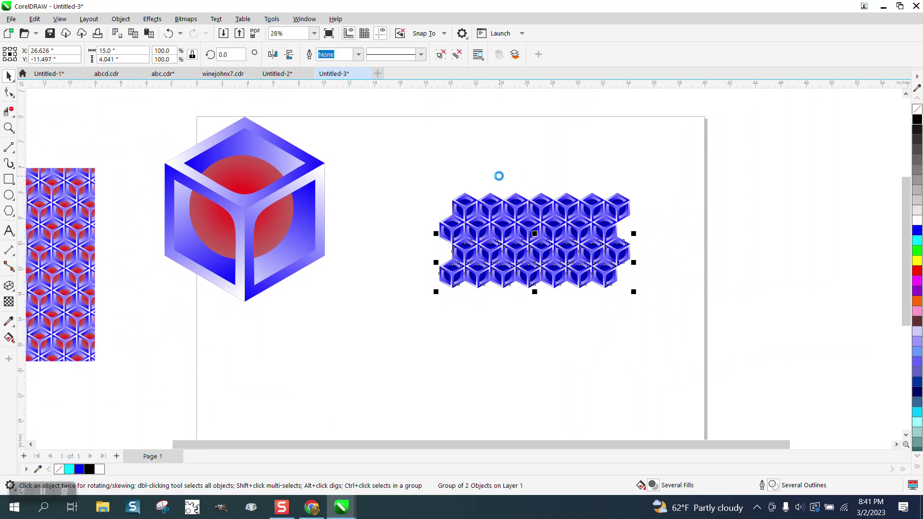
scroll(490, 174, "down", 1)
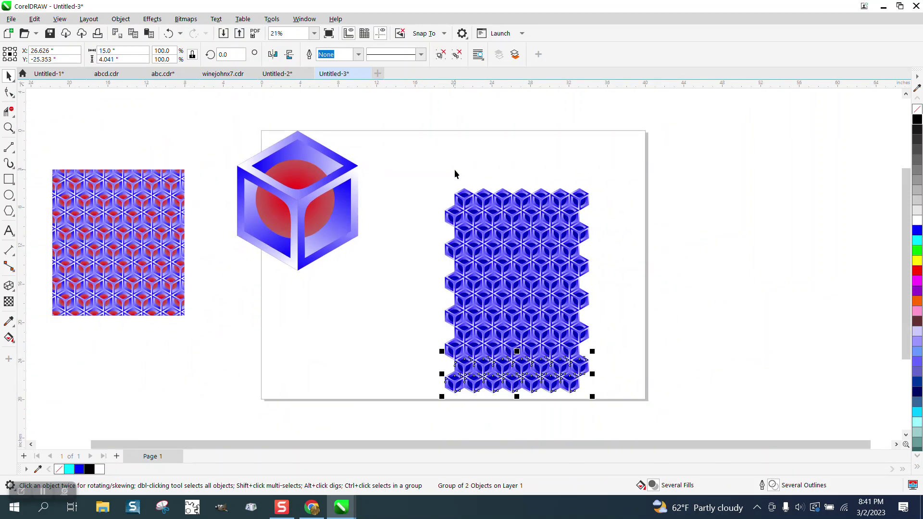
left_click_drag(434, 156, 607, 408)
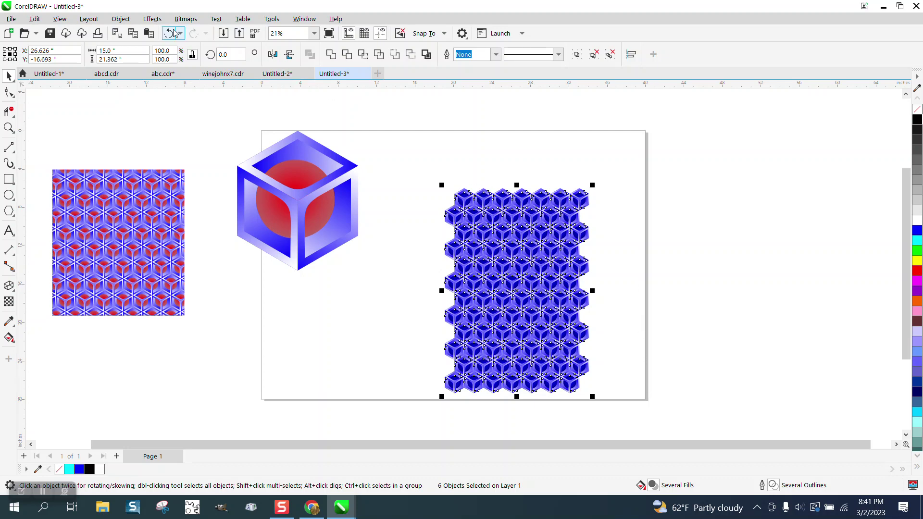
Step: Group all the cube rows into one and centre the grid on the page
left_click(128, 22)
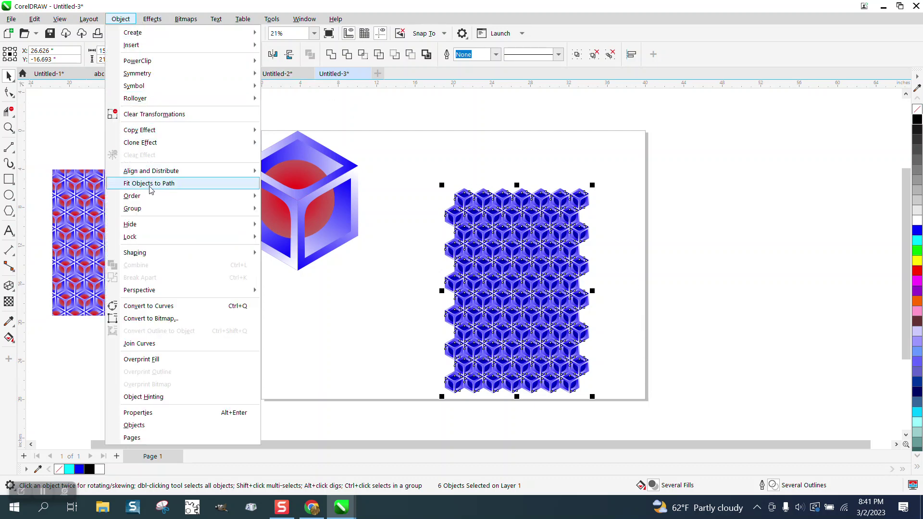
mouse_move(256, 208)
left_click(288, 210)
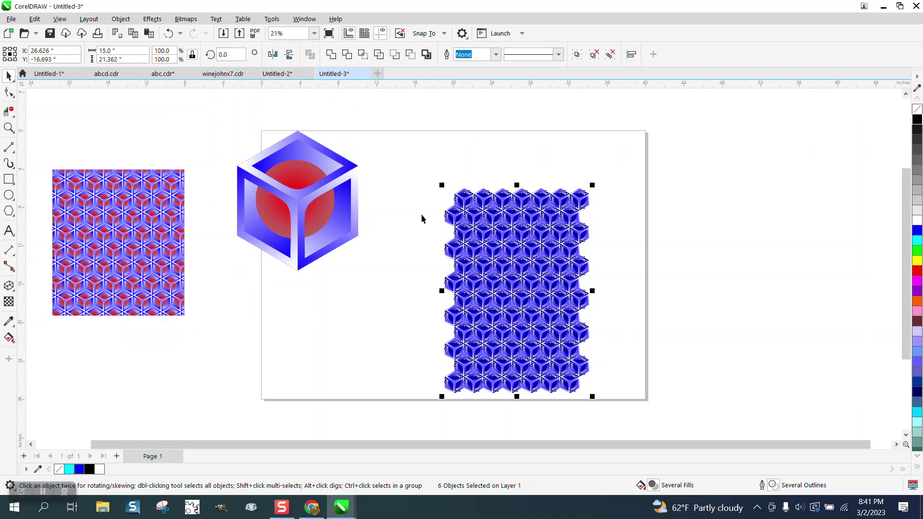
left_click(495, 232)
key("p")
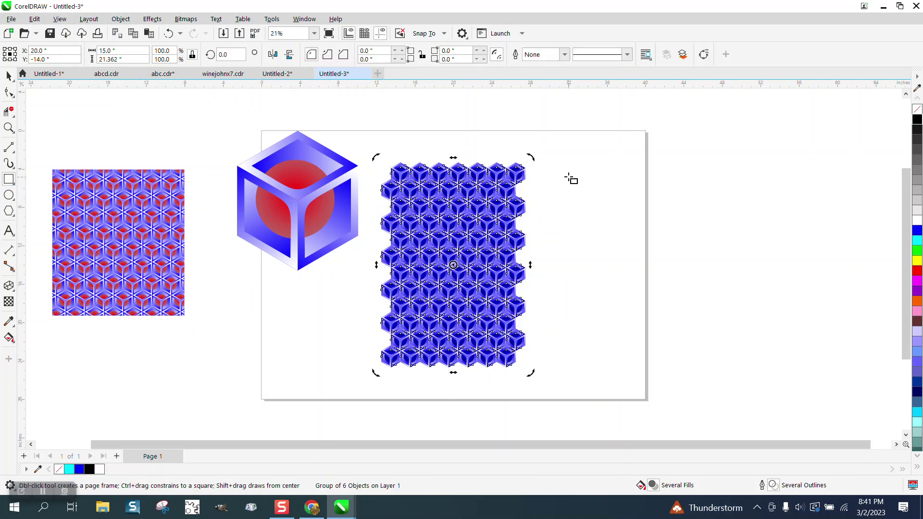
Step: Draw a rectangle centred over the grid, intersect them, and move the clipped tile aside
left_click_drag(674, 157, 570, 340)
key("p")
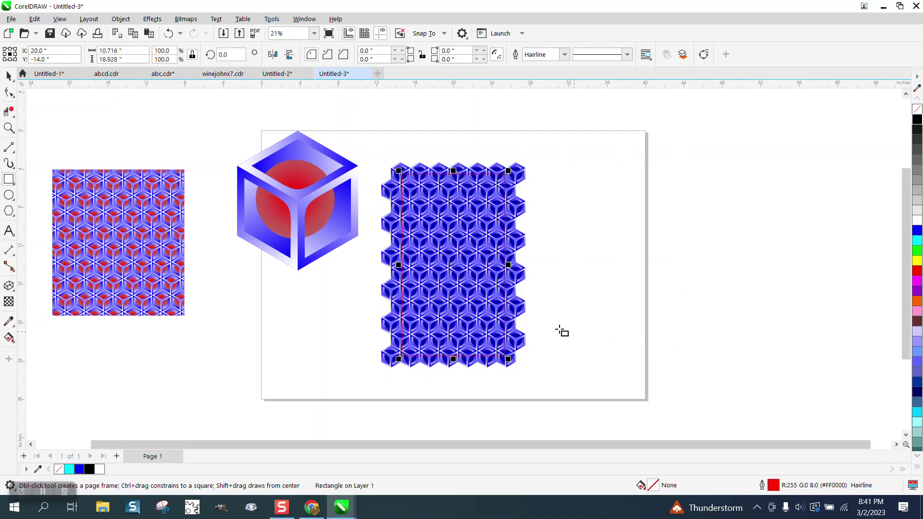
left_click(8, 75)
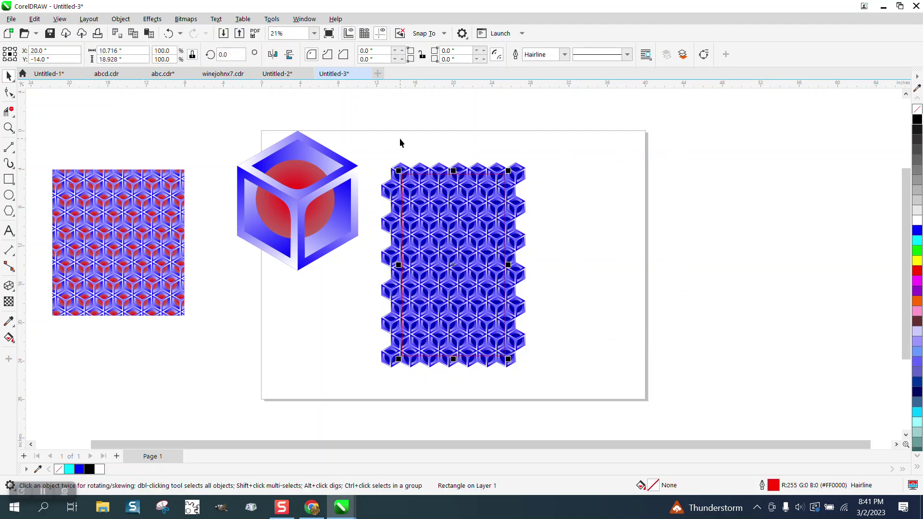
left_click_drag(378, 138, 591, 386)
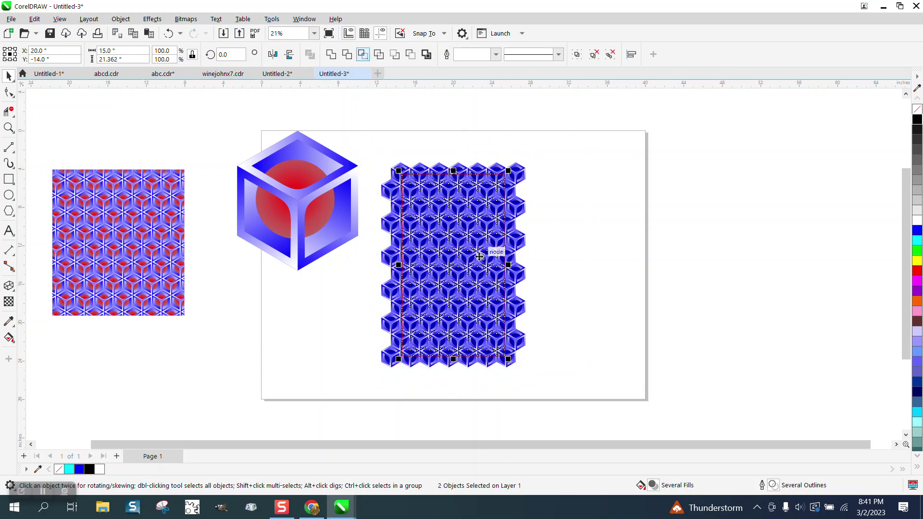
left_click_drag(496, 250, 638, 251)
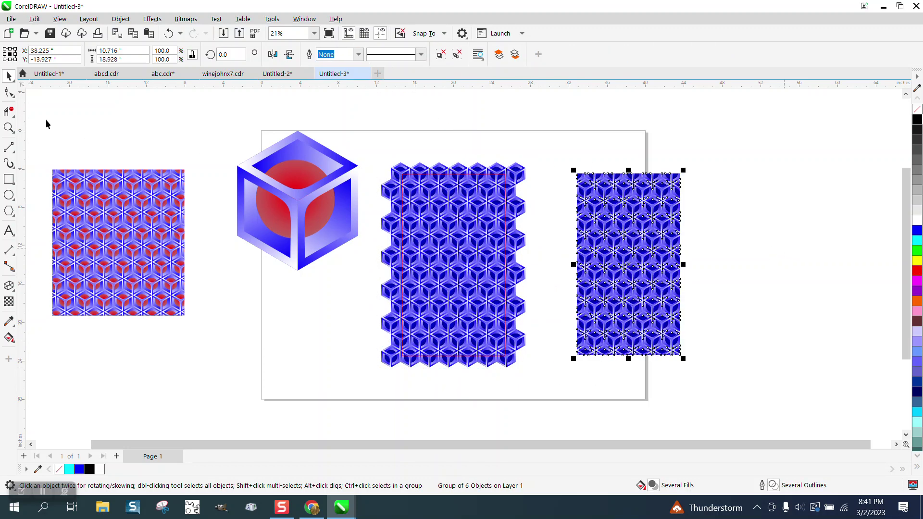
Step: Zoom and scroll around to inspect the clipped tile's edges
left_click(8, 127)
left_click_drag(573, 172, 632, 208)
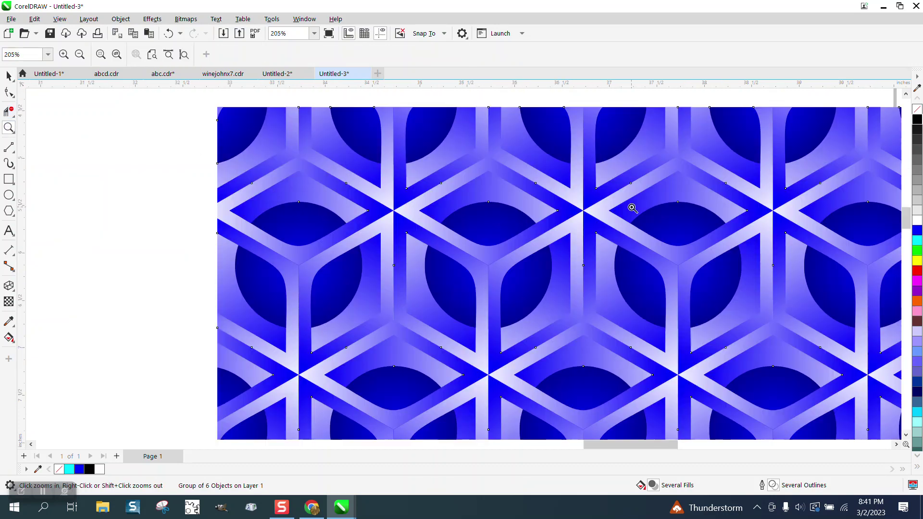
right_click(469, 201)
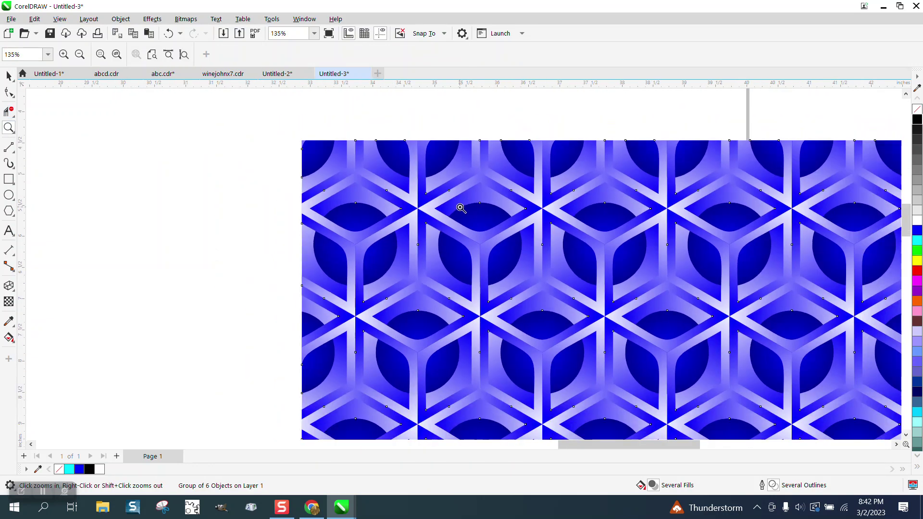
scroll(458, 206, "down", 4)
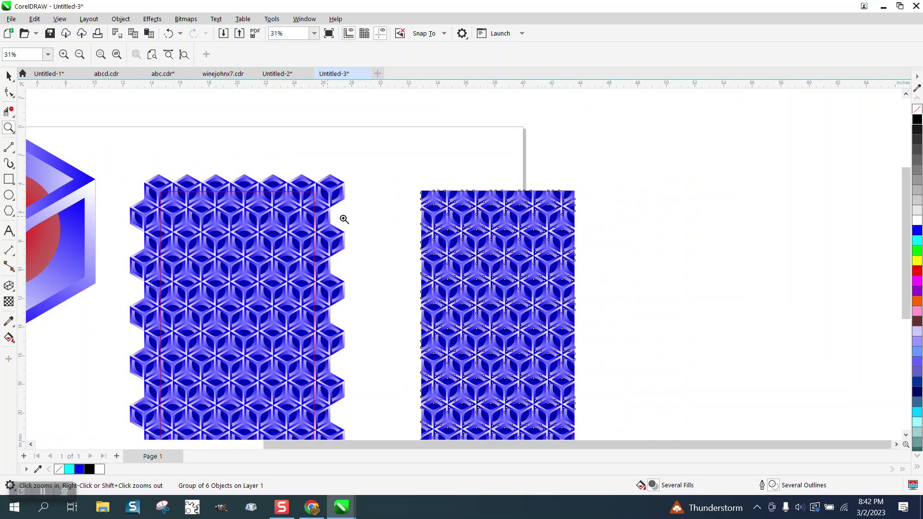
scroll(195, 207, "down", 2)
scroll(124, 192, "up", 3)
scroll(287, 248, "down", 3)
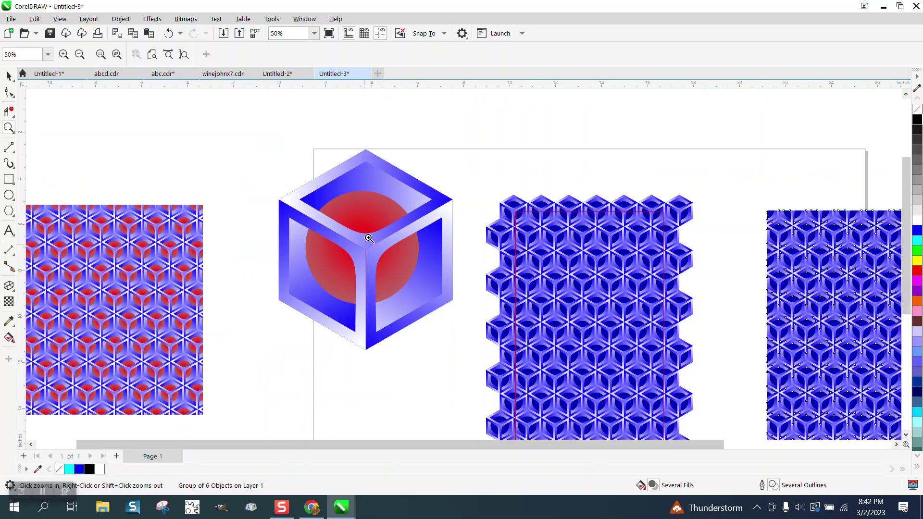
scroll(279, 250, "up", 4)
scroll(237, 231, "down", 5)
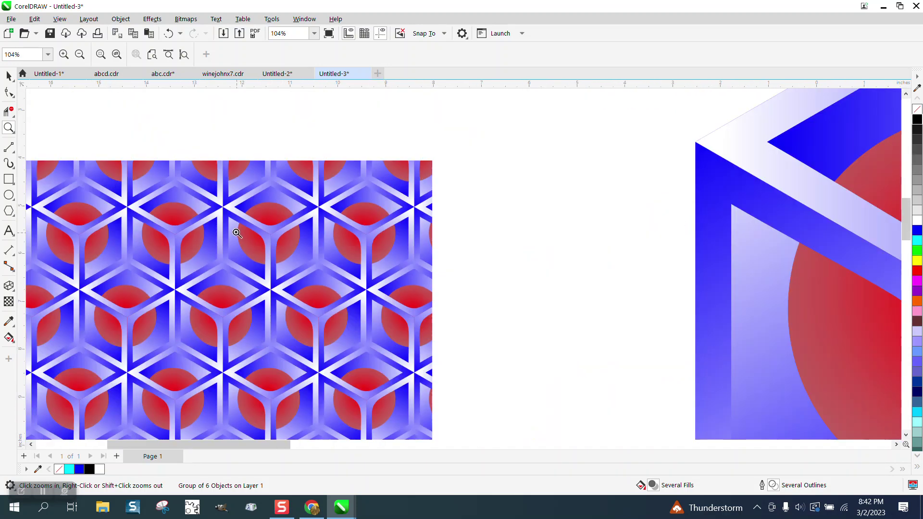
scroll(237, 229, "down", 2)
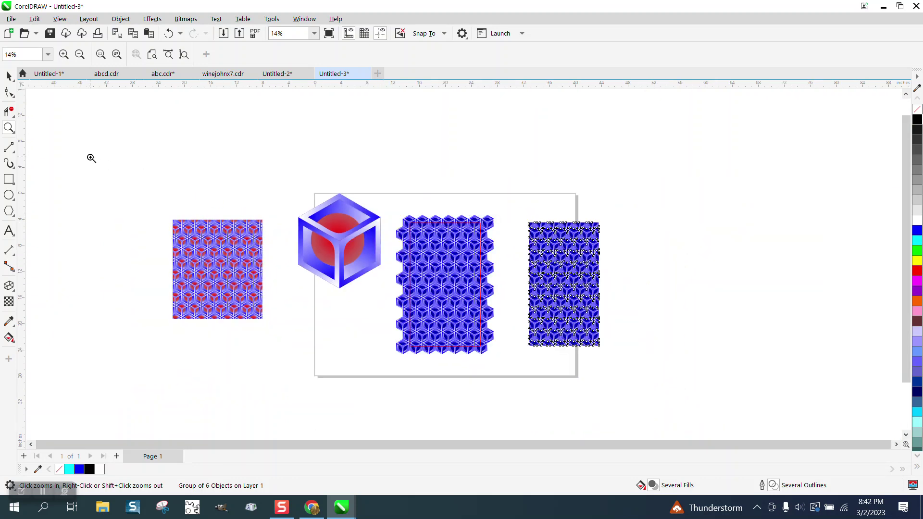
key("space")
Step: Ungroup the single cube and select the ball on its own
left_click(345, 219)
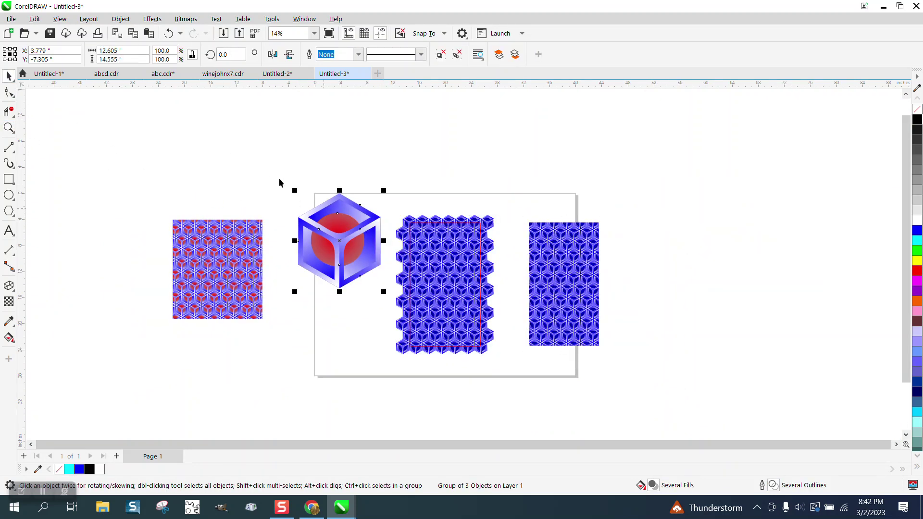
left_click(121, 19)
mouse_move(156, 211)
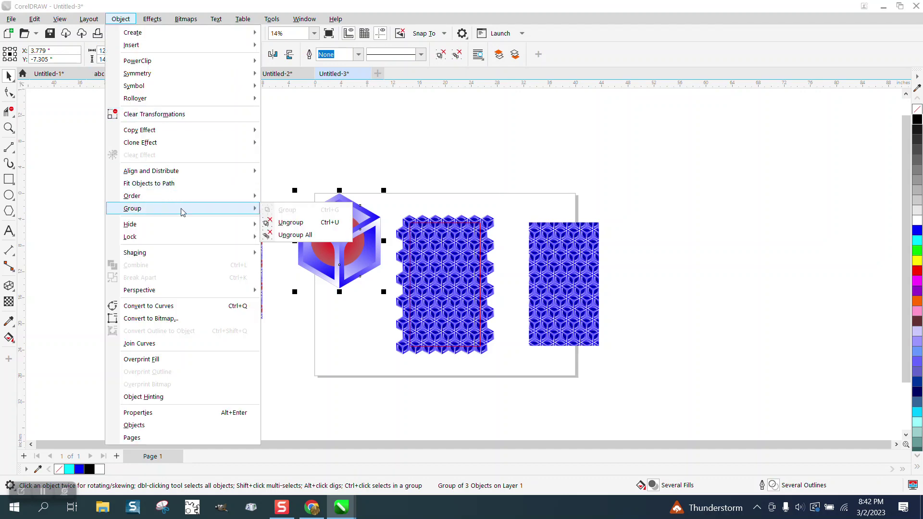
left_click(288, 222)
left_click(348, 221)
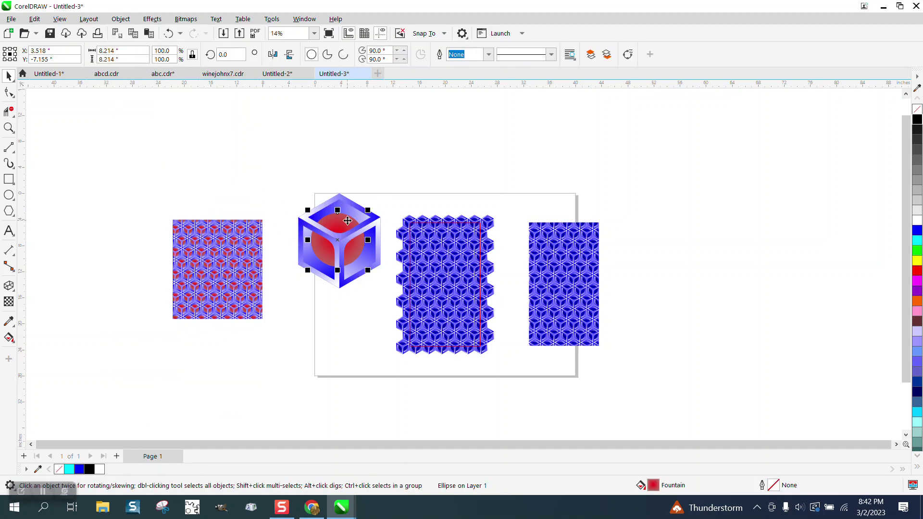
Step: Make the centre of the ball's radial gradient white
left_click(14, 342)
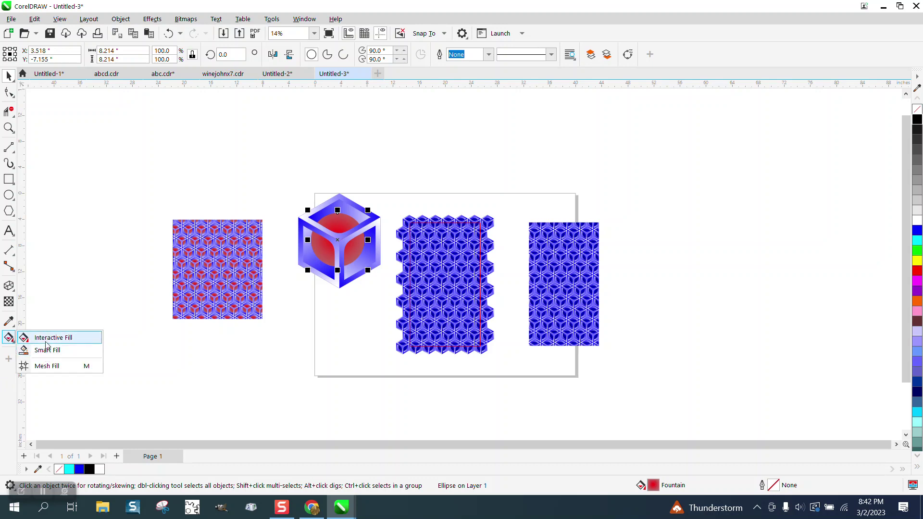
left_click(44, 335)
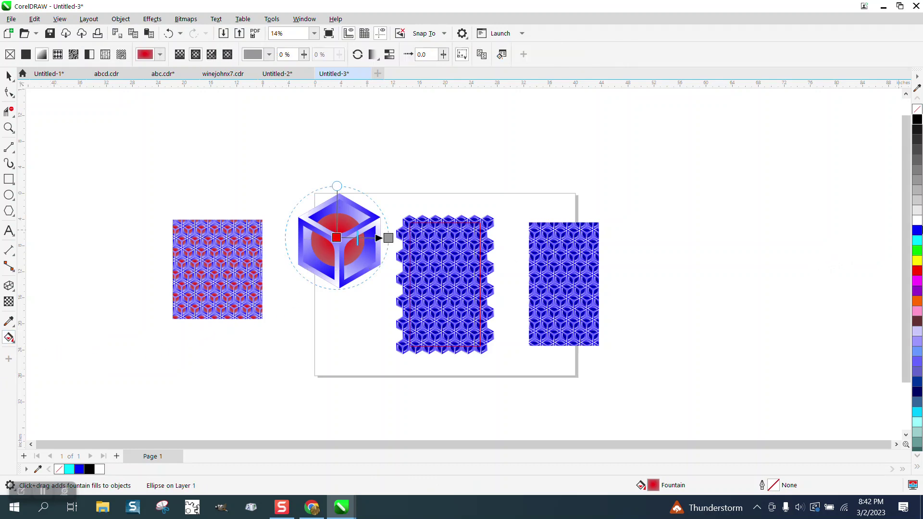
left_click_drag(920, 222, 336, 237)
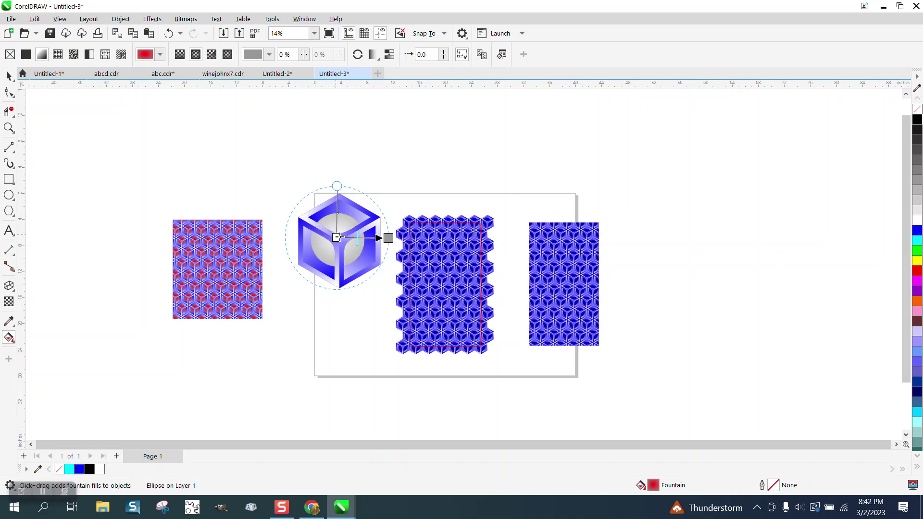
left_click(9, 127)
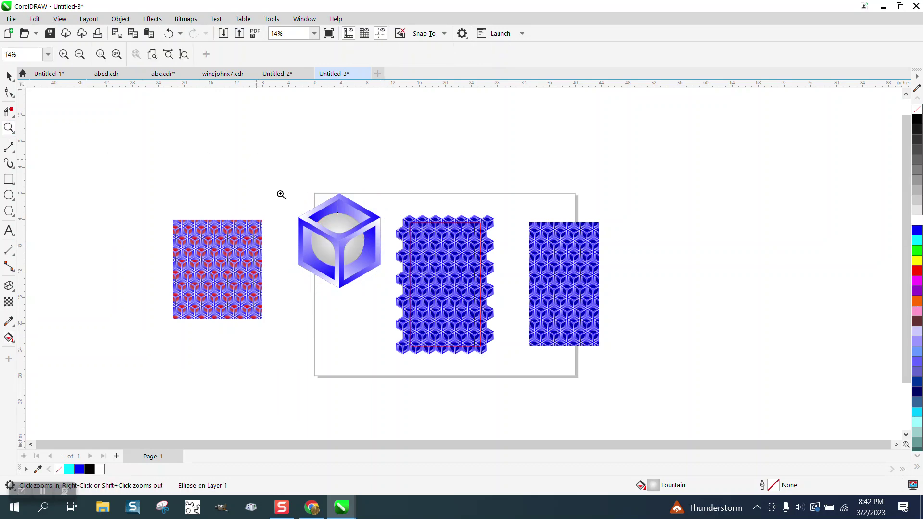
left_click_drag(255, 161, 474, 305)
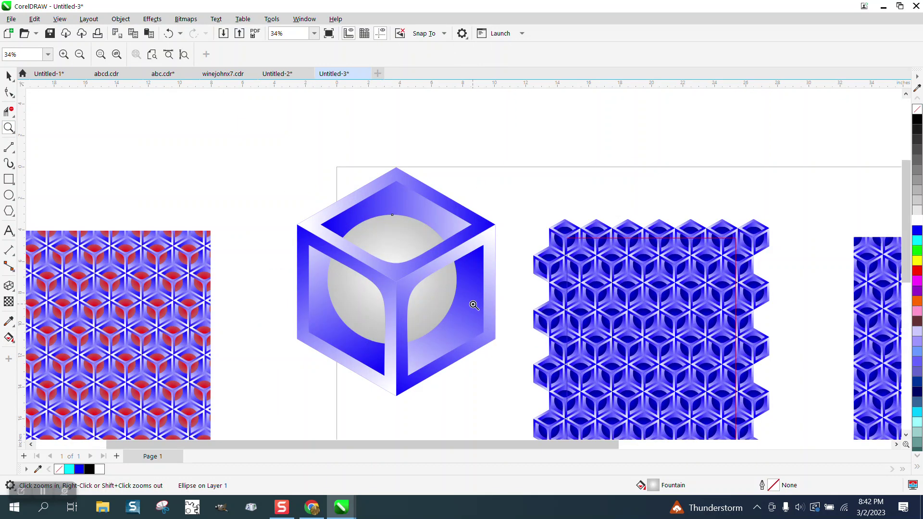
Step: Shrink and shift the radial gradient and add light gray stops to brighten the ball
left_click(9, 339)
left_click_drag(514, 274, 470, 275)
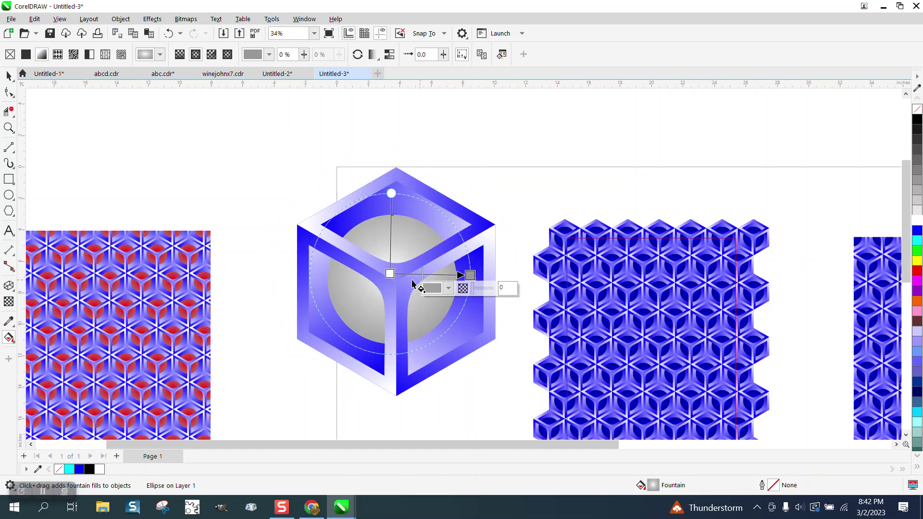
left_click_drag(390, 274, 396, 282)
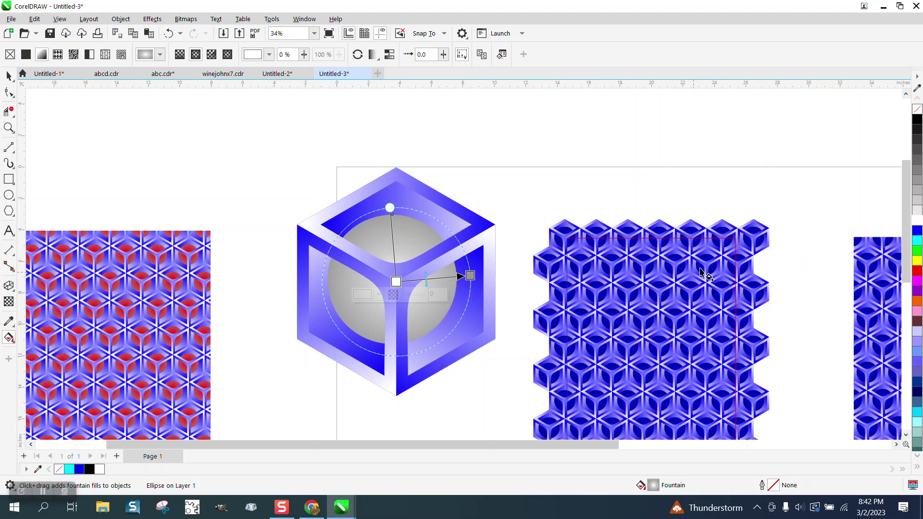
left_click_drag(912, 226, 414, 281)
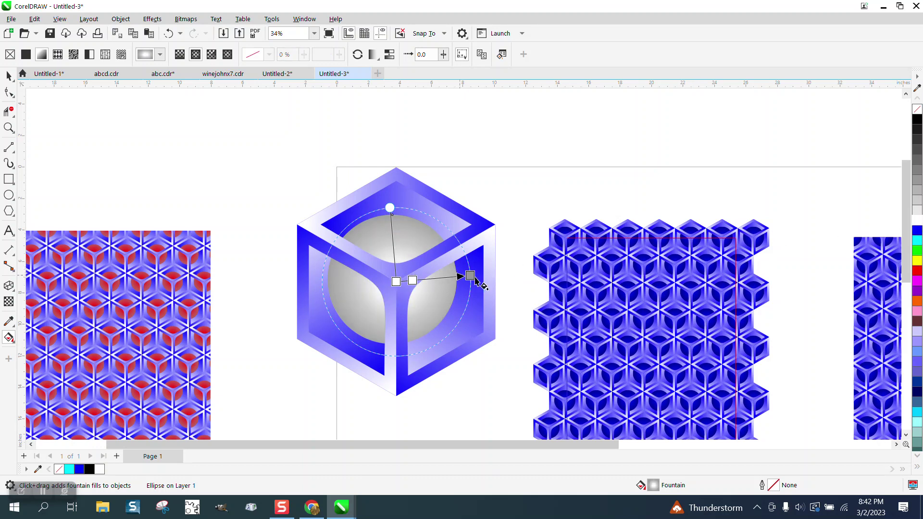
left_click_drag(917, 225, 430, 278)
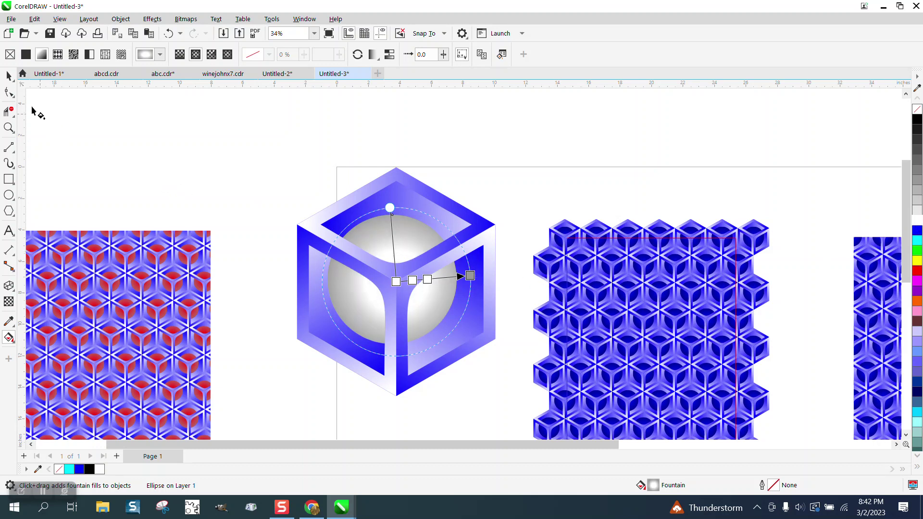
left_click(9, 75)
left_click(143, 112)
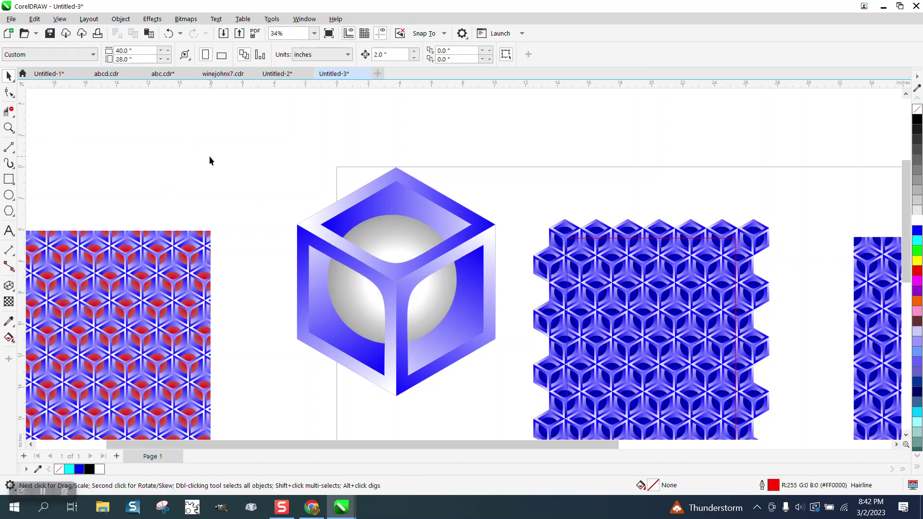
scroll(209, 156, "down", 1)
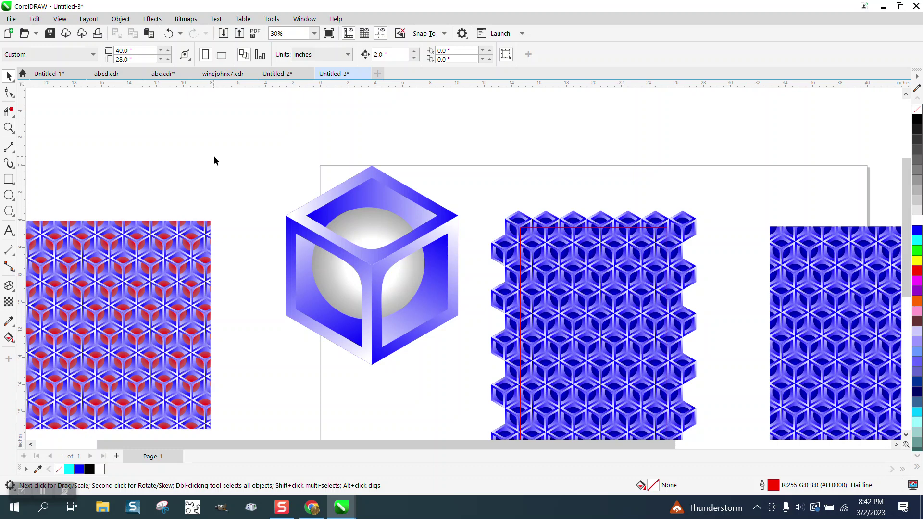